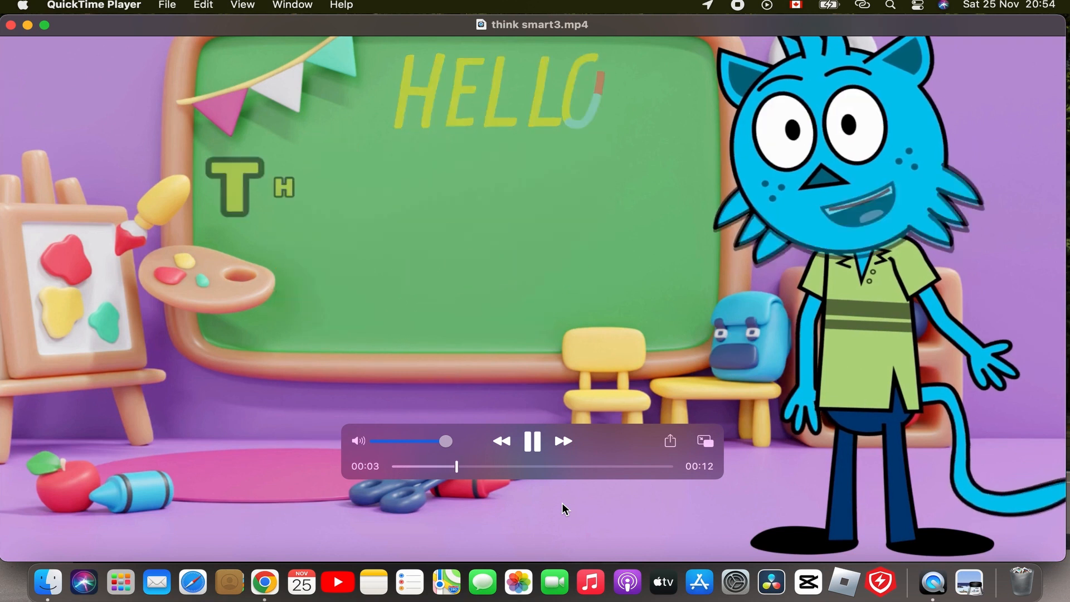
- Switch to Chrome and look over the popular videos on the Kids Academy YouTube channel
key(XF86AudioRaiseVolume)
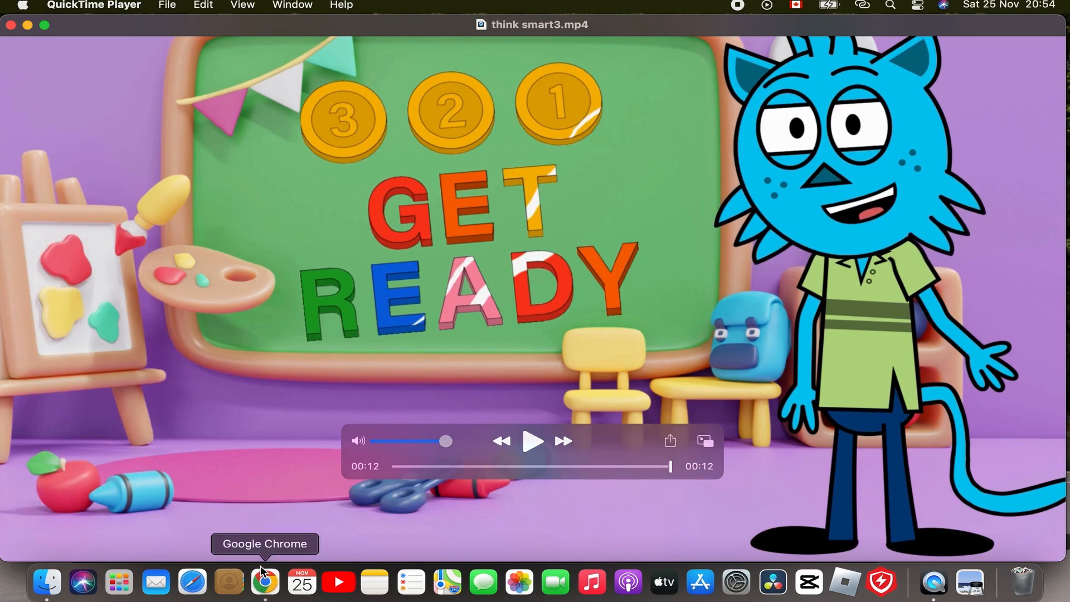
click(265, 582)
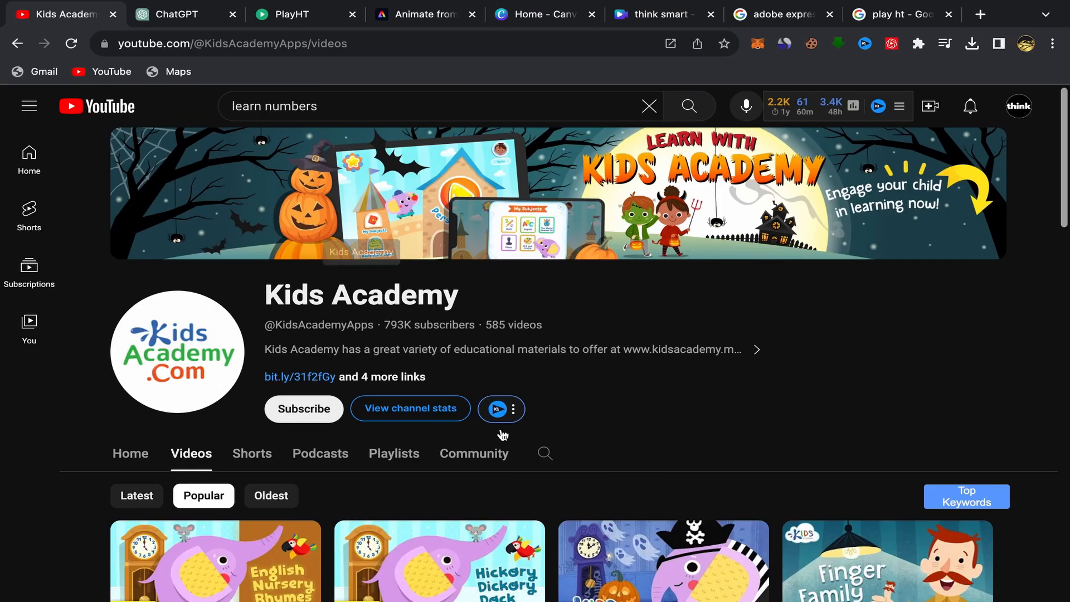
scroll(409, 151, down, 3)
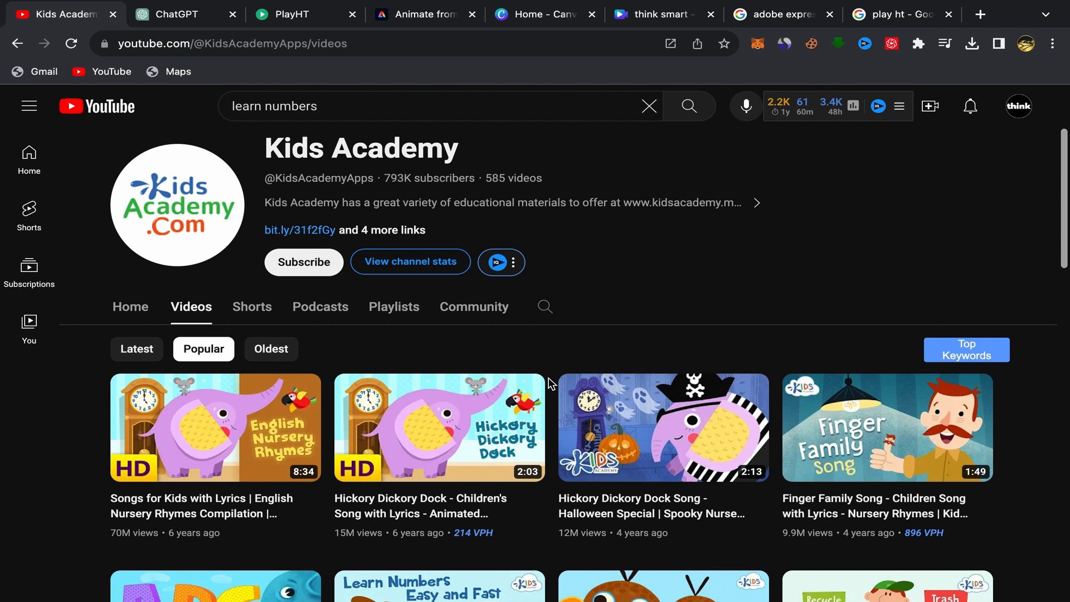
scroll(306, 337, down, 4)
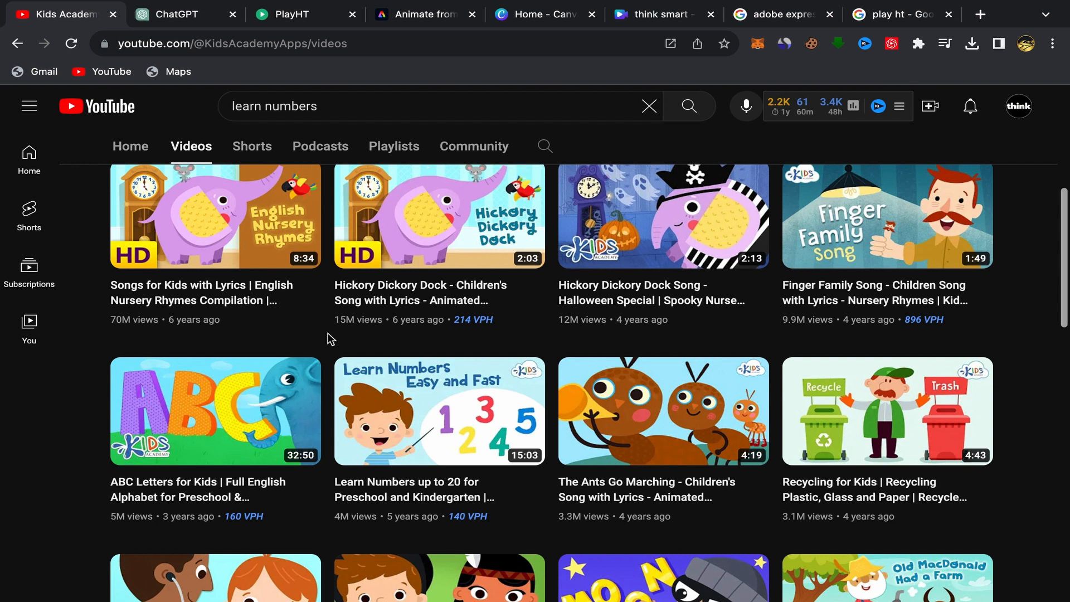
scroll(544, 329, up, 5)
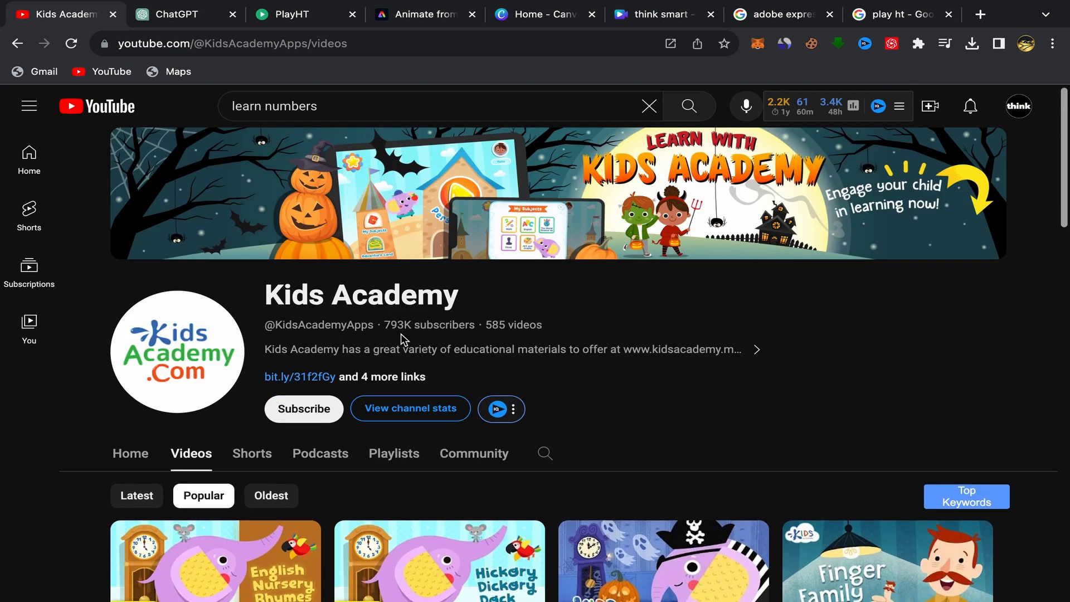
- Review the Kids Academy channel stats, including the date range options, subscribers, published videos and keyword tags
click(417, 409)
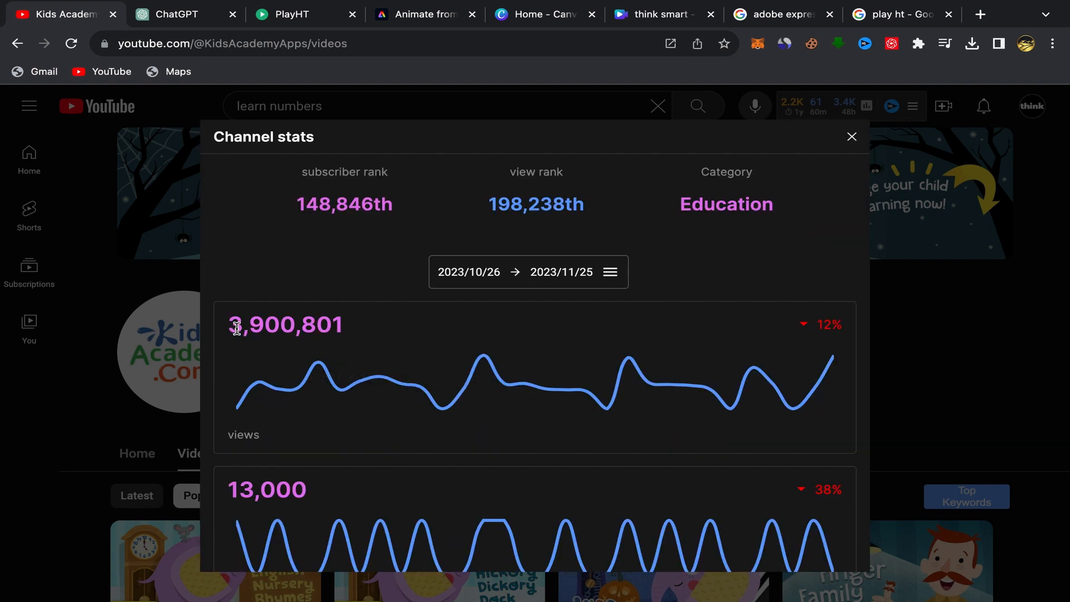
click(611, 277)
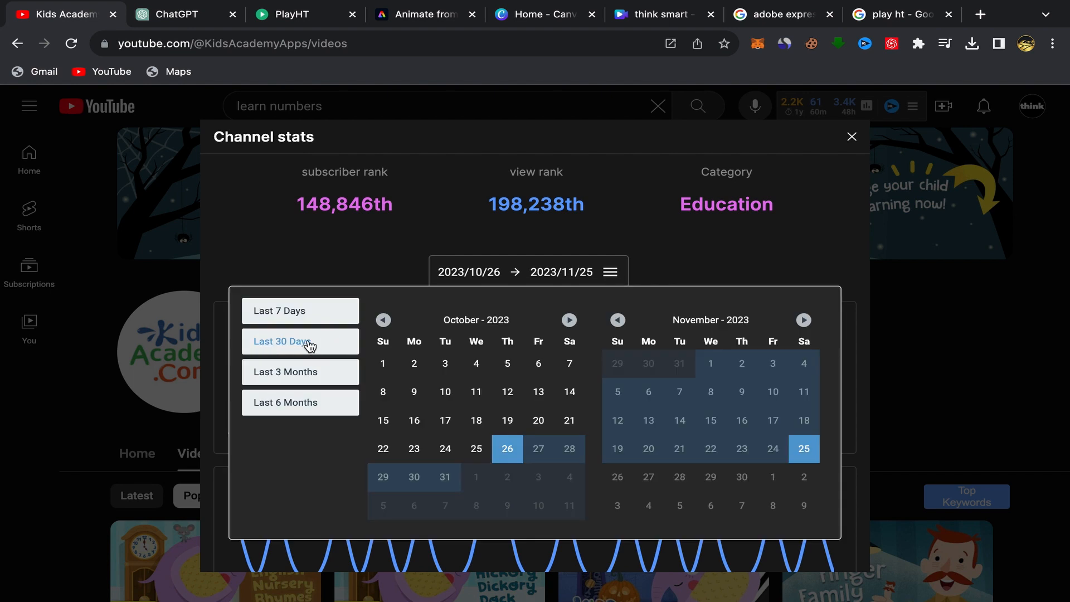
click(401, 242)
scroll(418, 368, down, 5)
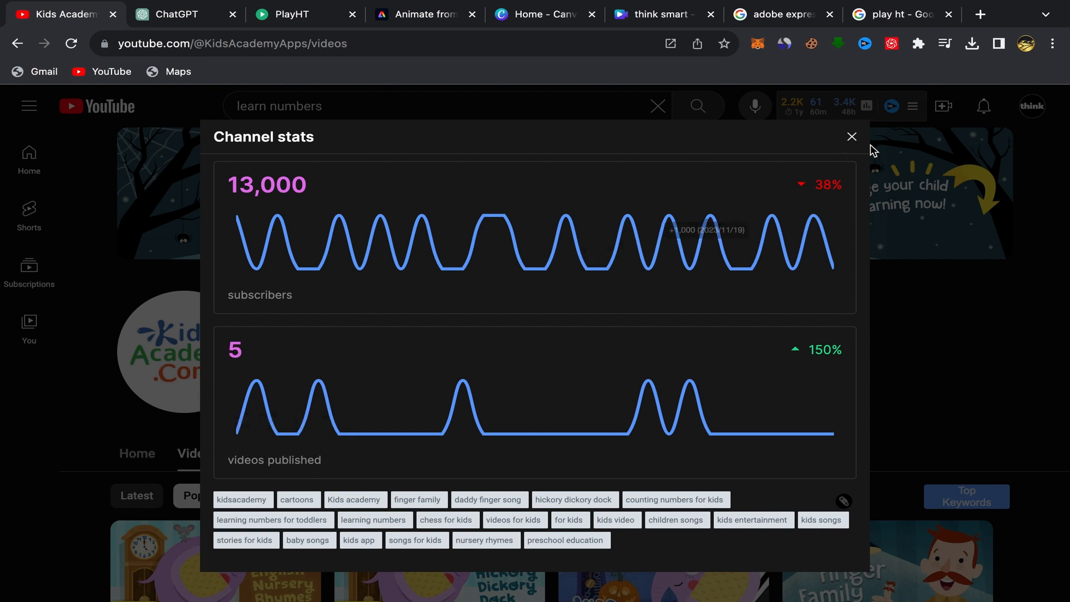
click(852, 137)
- Examine the view counts of the channel's educational videos, including the Learn Numbers up to 20 video
scroll(598, 376, down, 3)
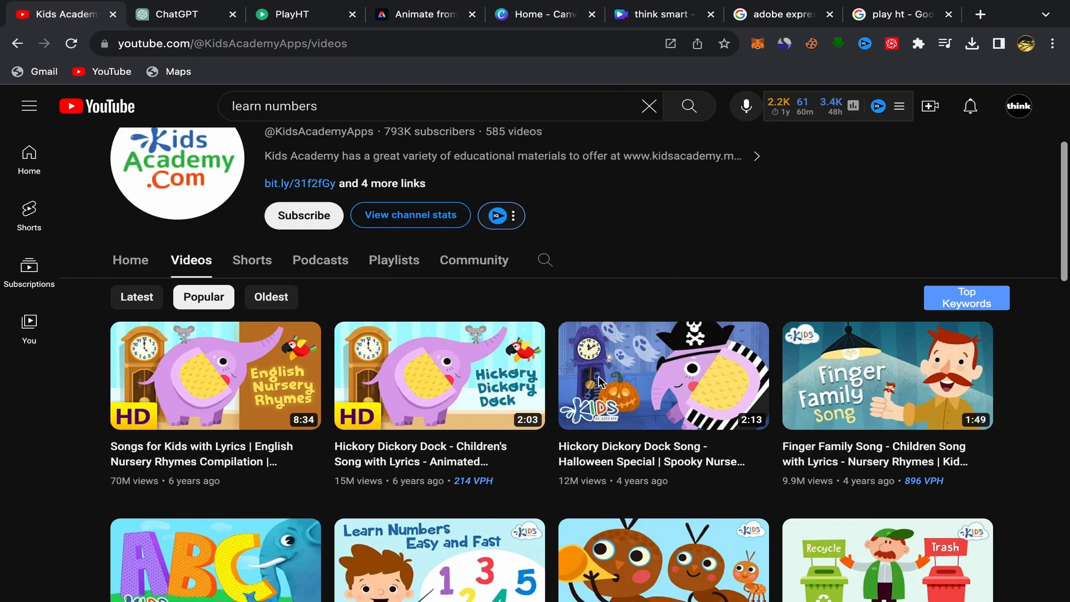
scroll(554, 304, down, 3)
scroll(554, 303, down, 4)
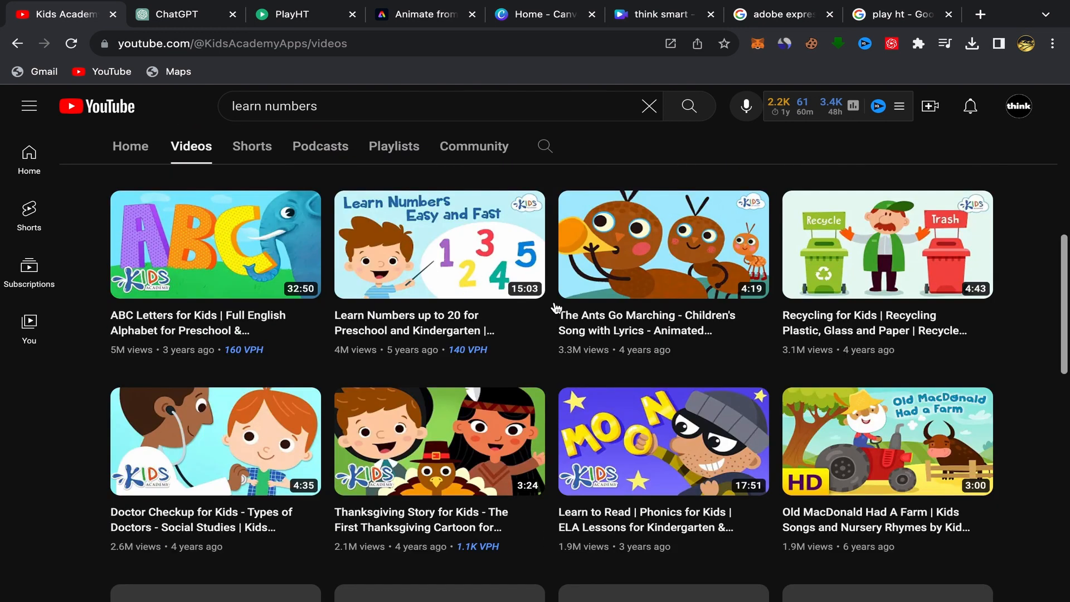
scroll(375, 234, up, 1)
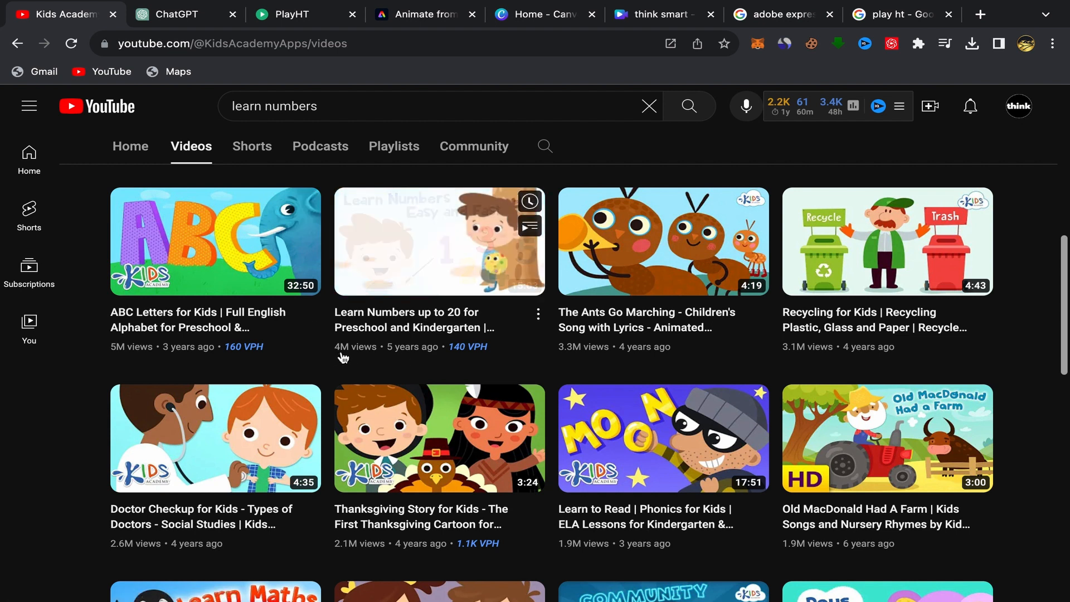
mouse_move(452, 357)
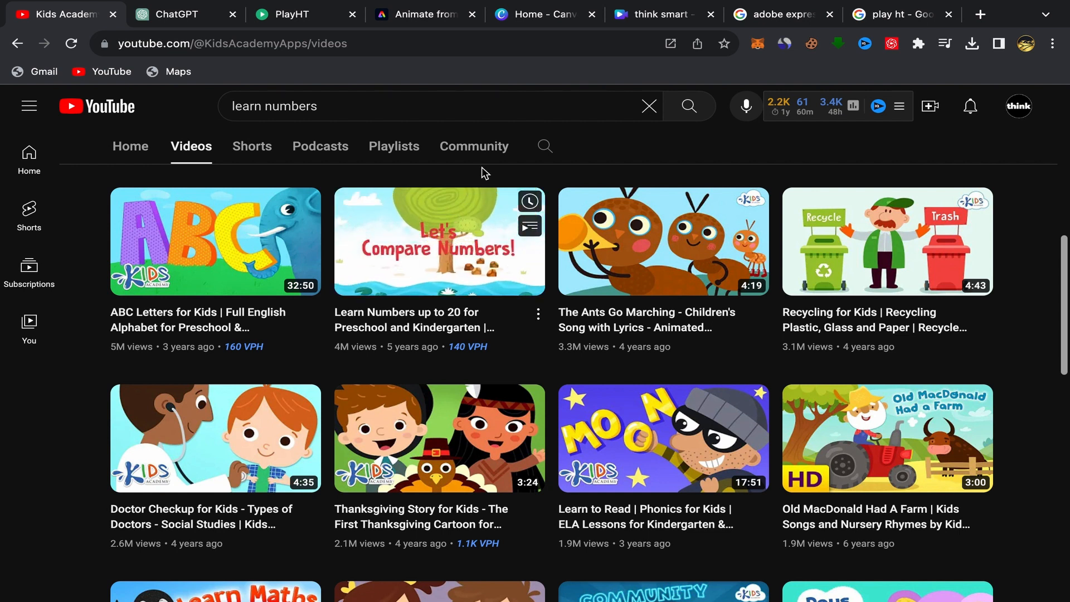
- Switch to ChatGPT and send "imagine yourself as a teacher teaching kids at school to count up to 5 make it easy and funny"
click(190, 24)
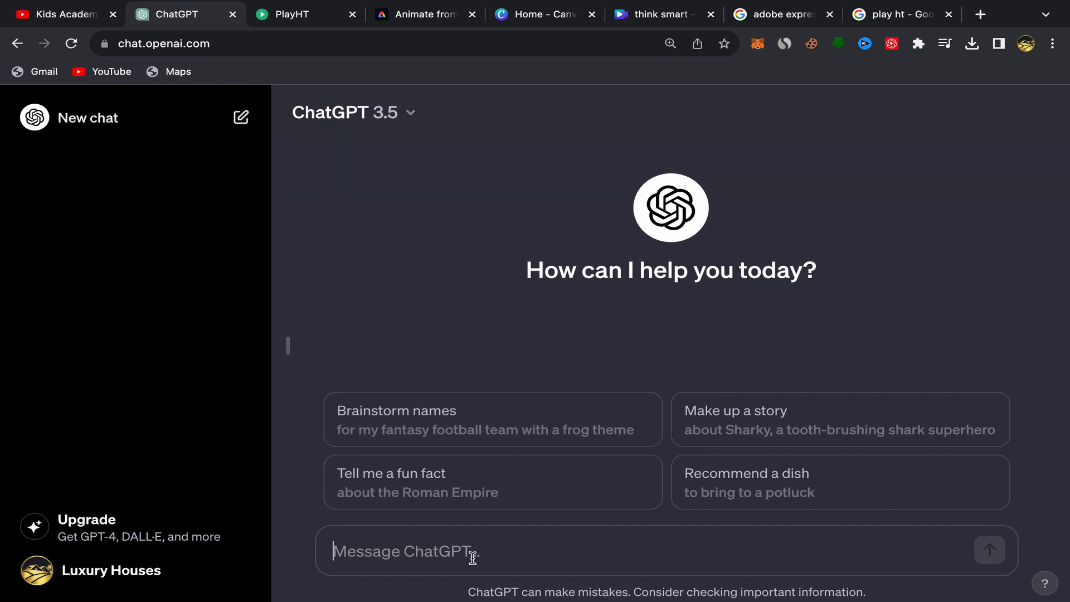
click(348, 550)
right_click(346, 554)
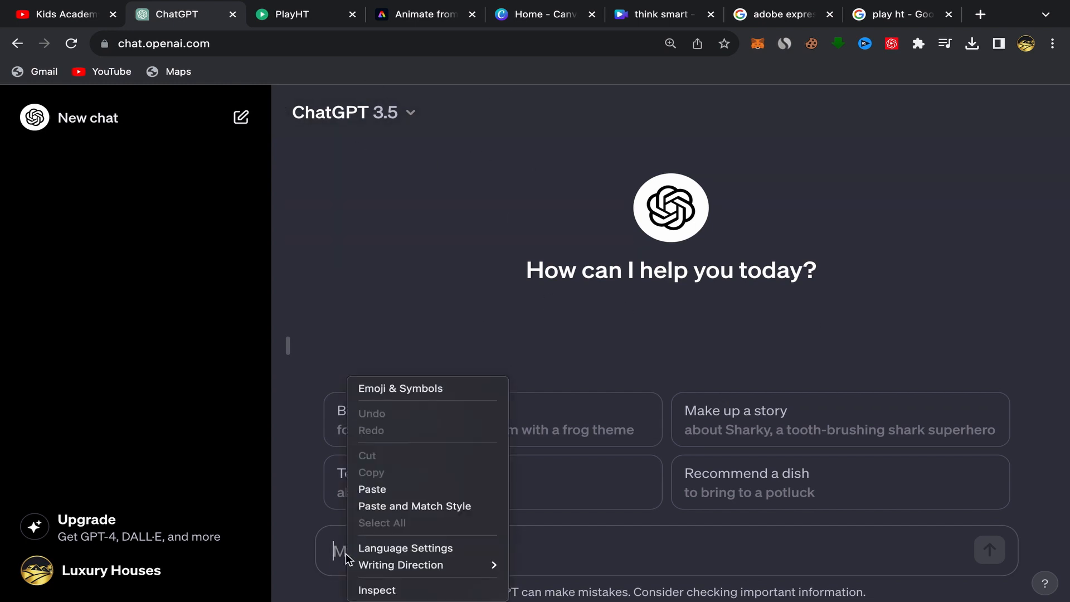
click(396, 490)
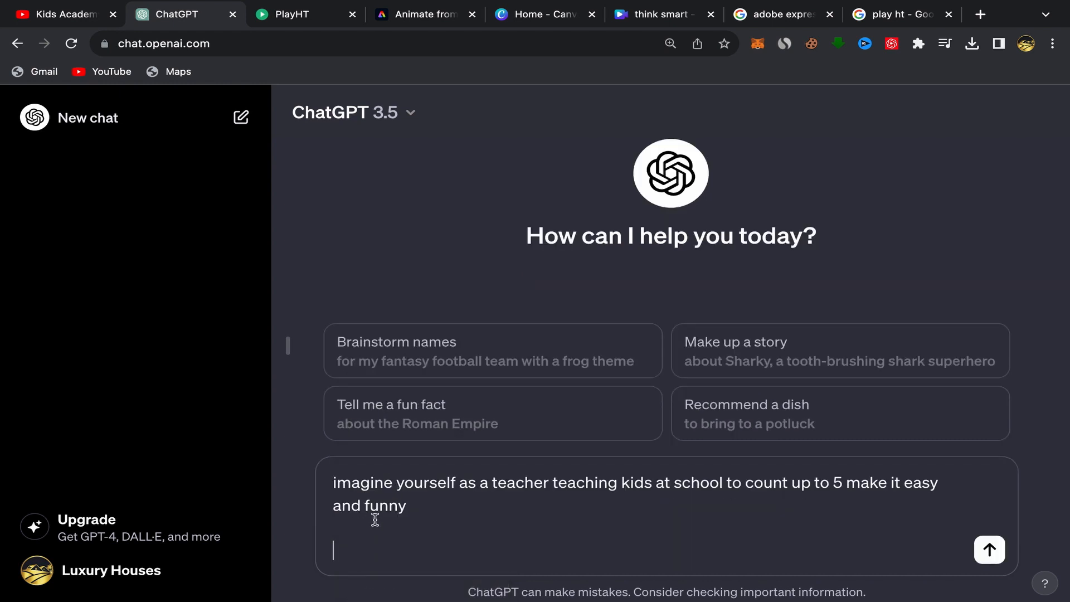
key(BackSpace)
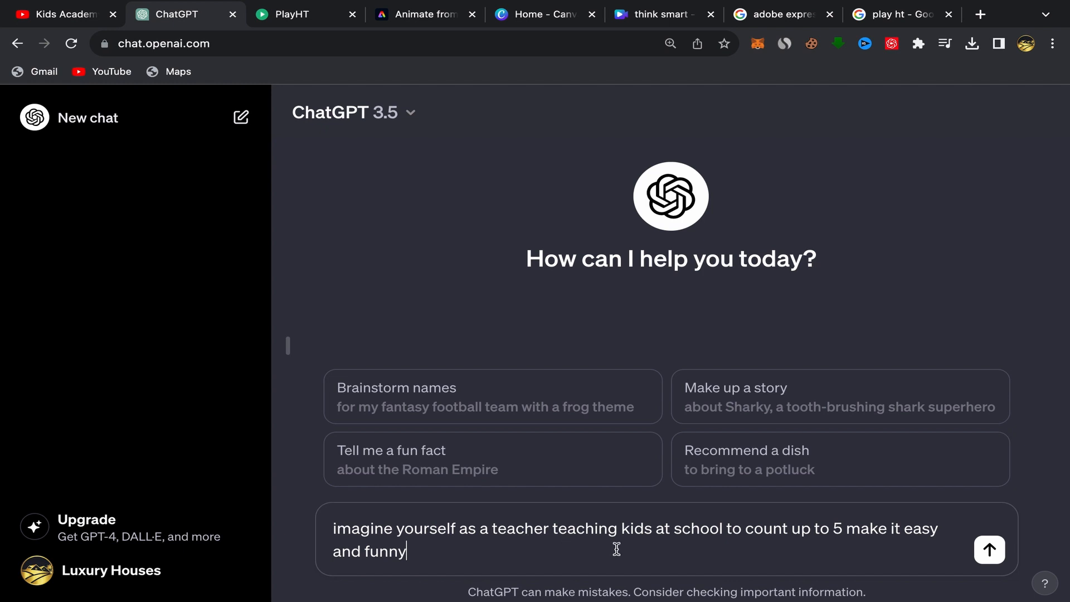
click(989, 549)
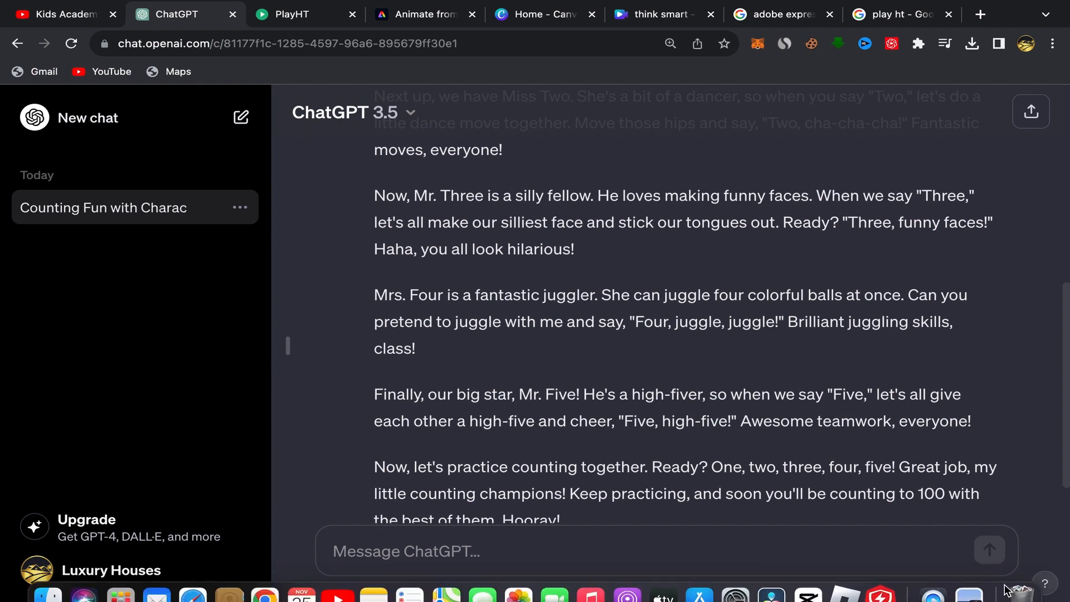
- Read through the generated counting script and copy its "First things first, let's meet our counting buddies" paragraph
scroll(698, 436, up, 15)
scroll(697, 436, down, 3)
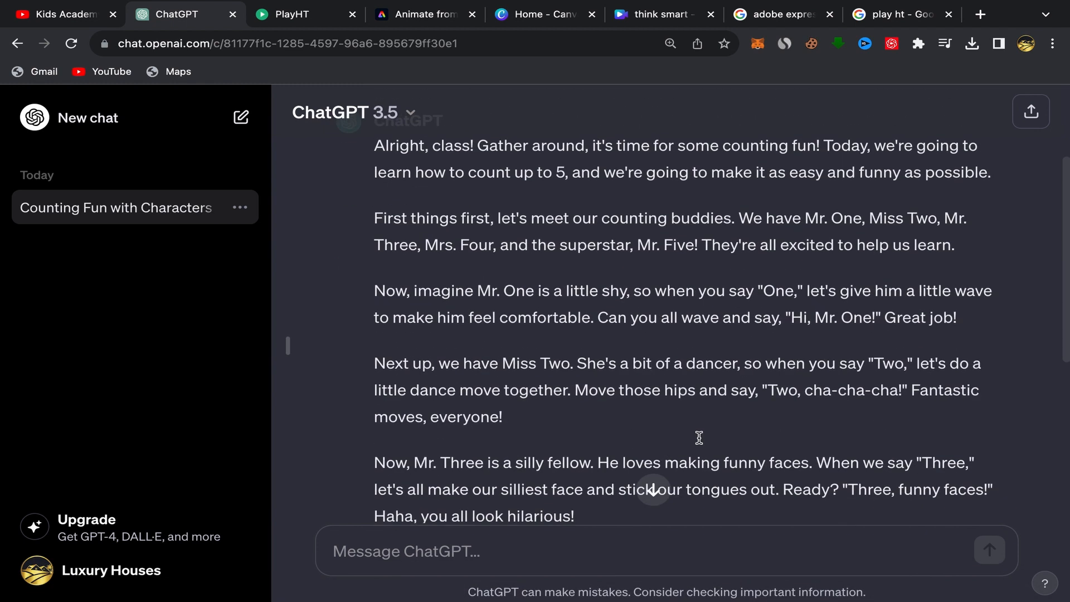
scroll(697, 437, up, 3)
scroll(437, 295, down, 3)
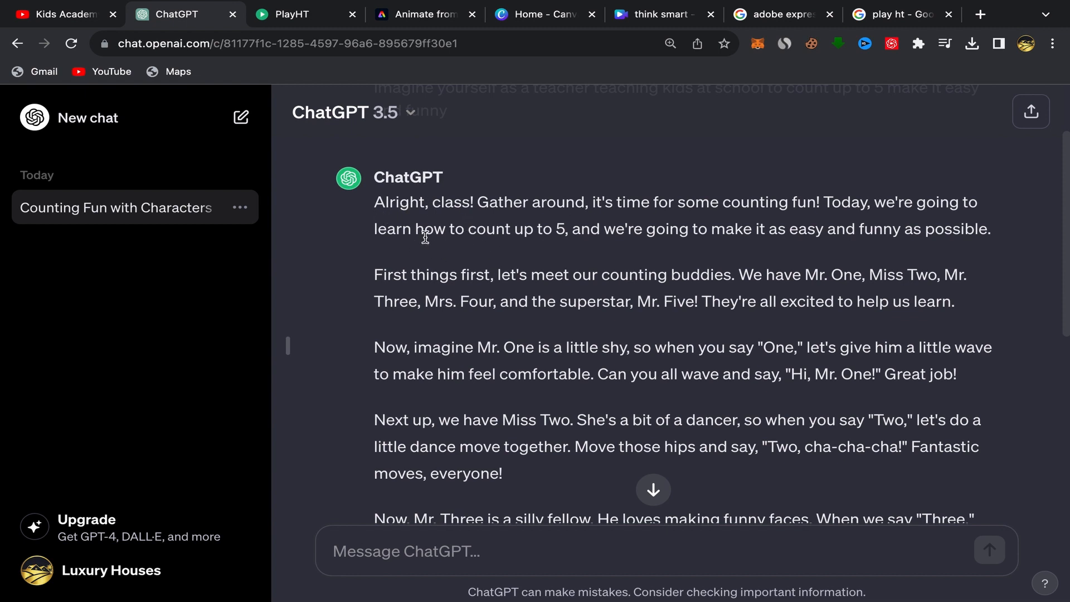
scroll(636, 265, down, 2)
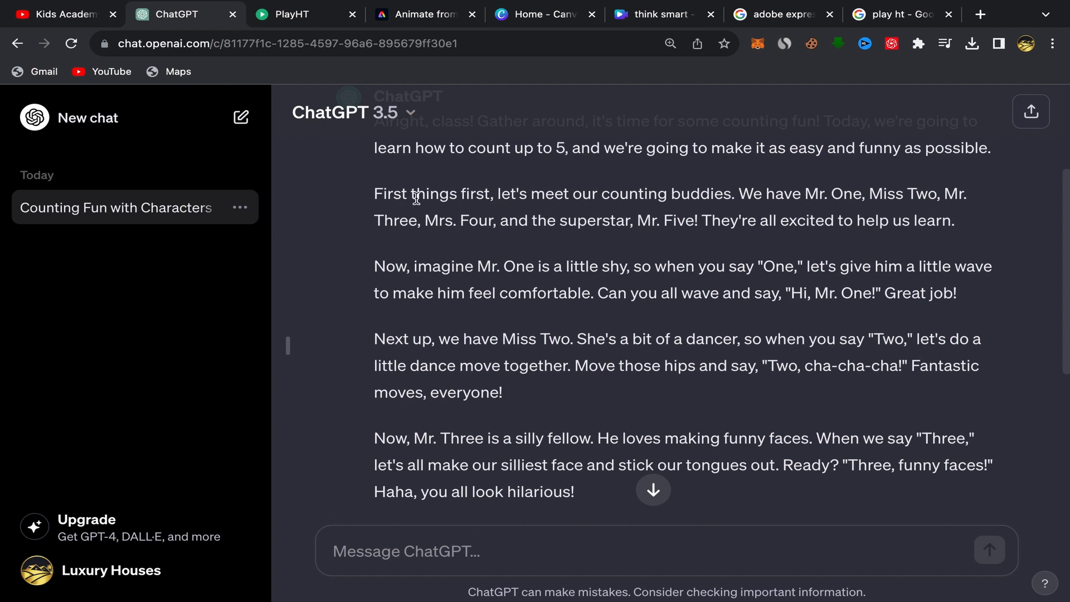
scroll(385, 189, down, 1)
scroll(382, 192, up, 1)
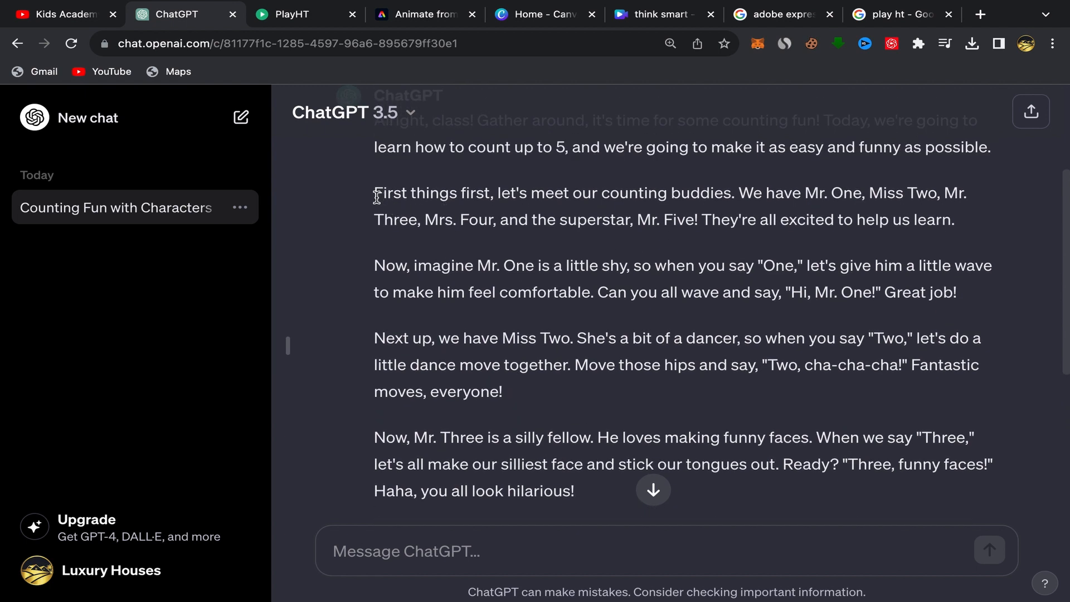
drag(375, 194, 960, 228)
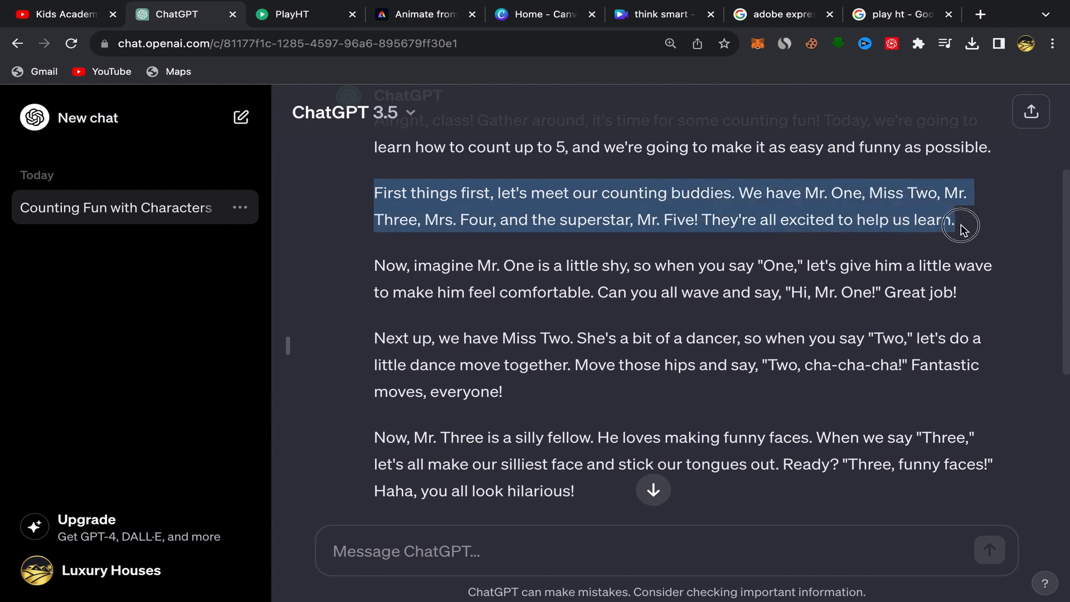
right_click(755, 220)
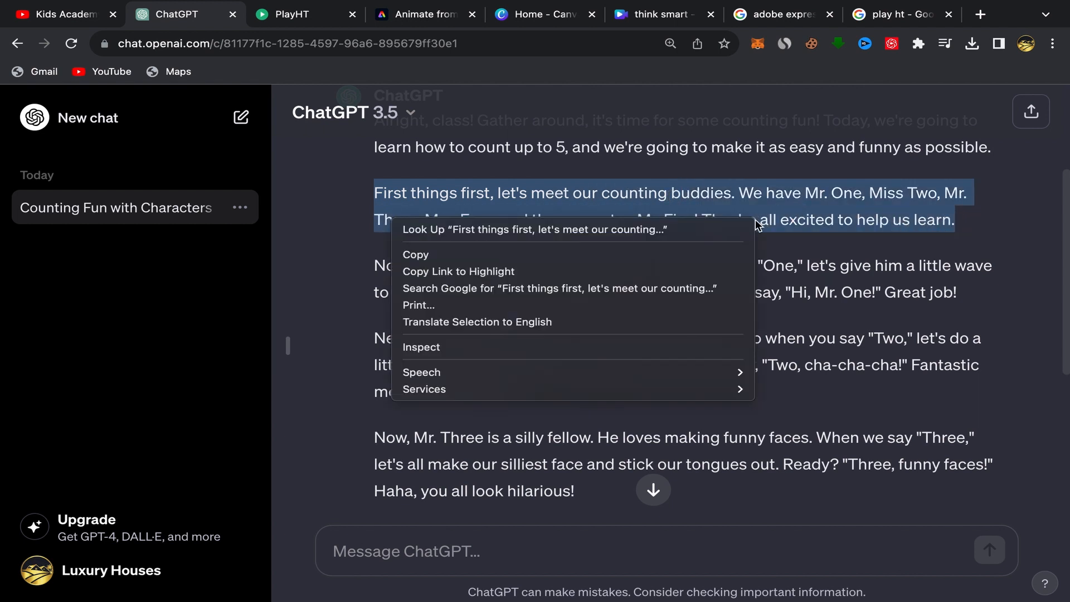
click(623, 254)
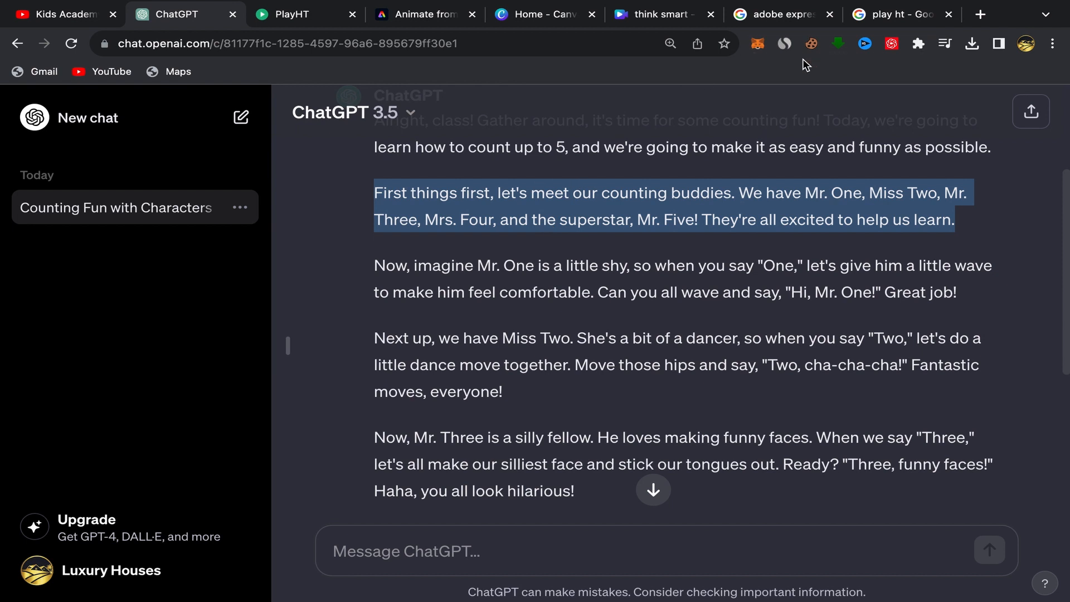
- Switch to the PlayHT studio, preview the American male voice Michael and confirm it as the paragraph's voice
click(898, 13)
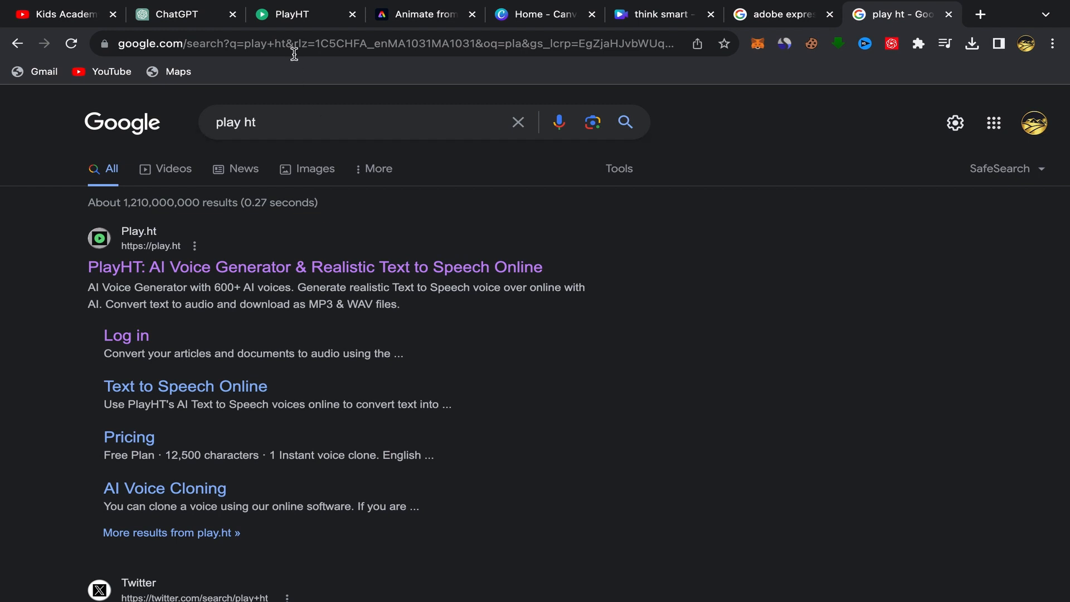
click(306, 17)
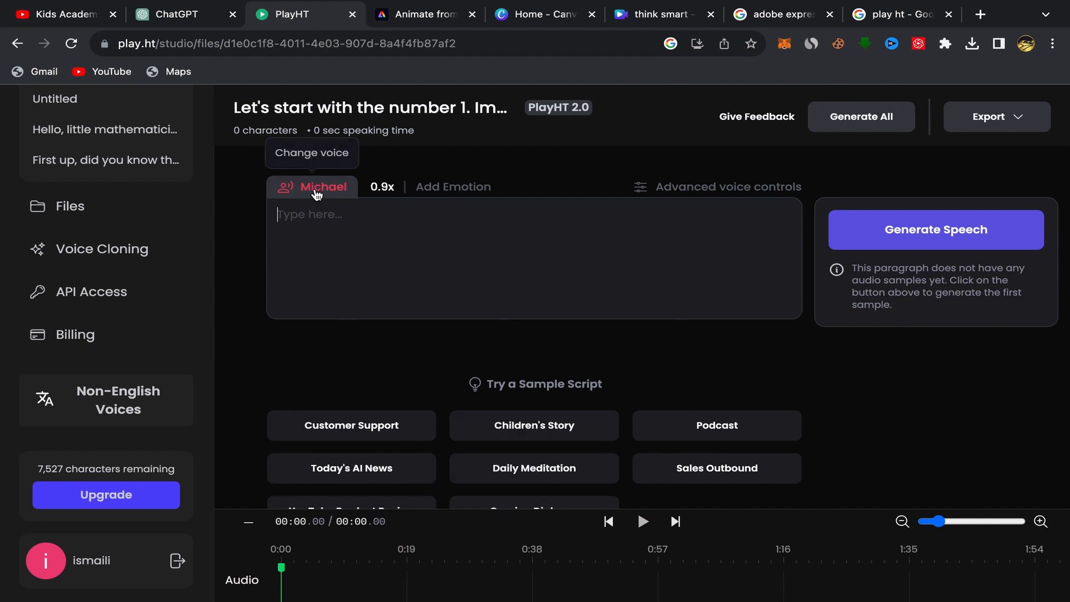
click(316, 189)
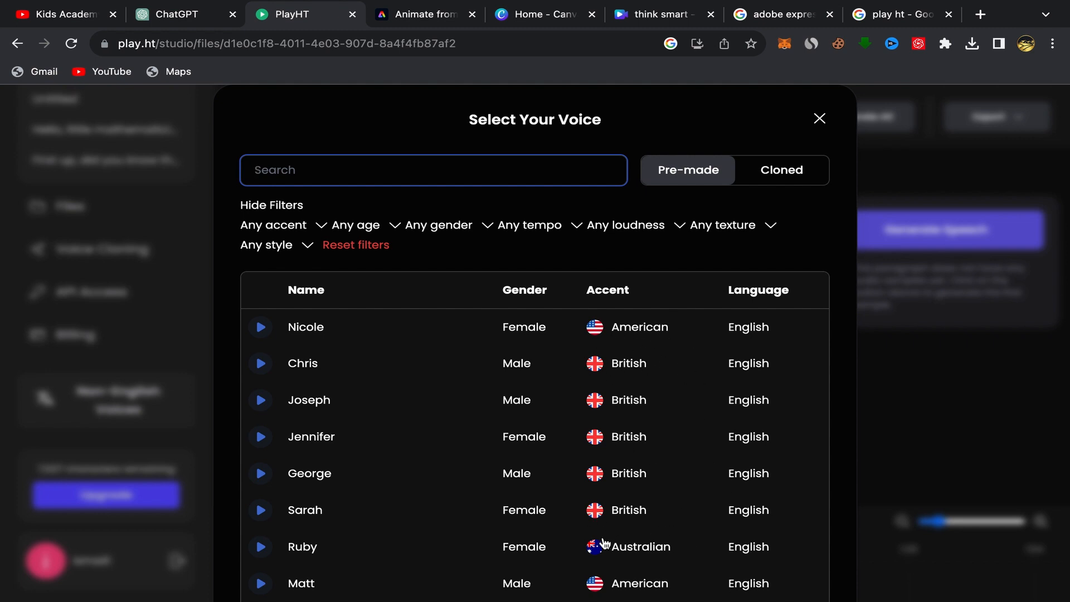
scroll(615, 517, down, 1)
scroll(615, 517, down, 3)
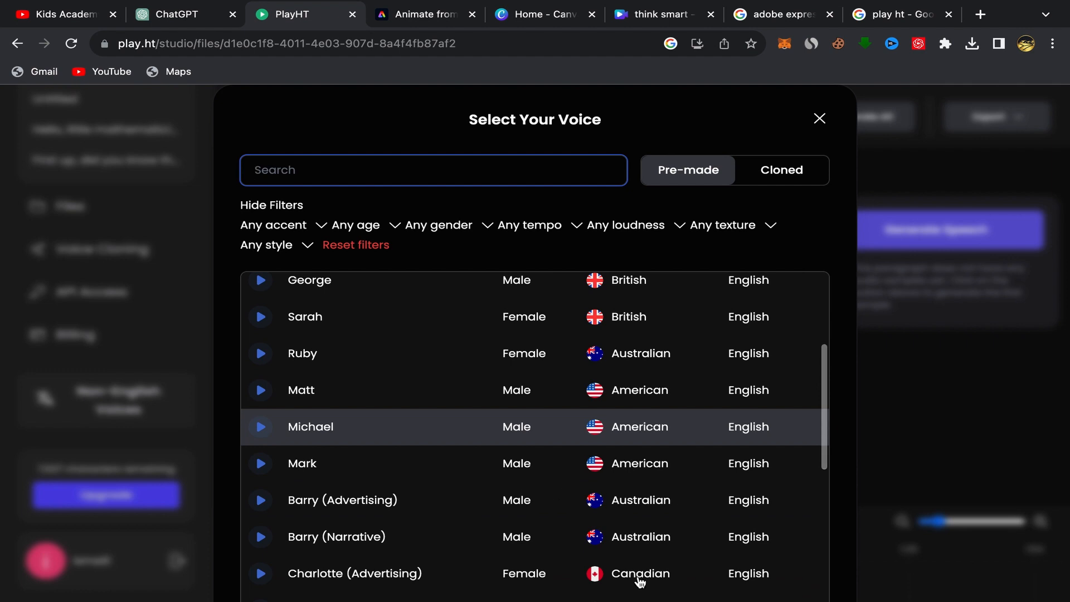
scroll(507, 375, up, 3)
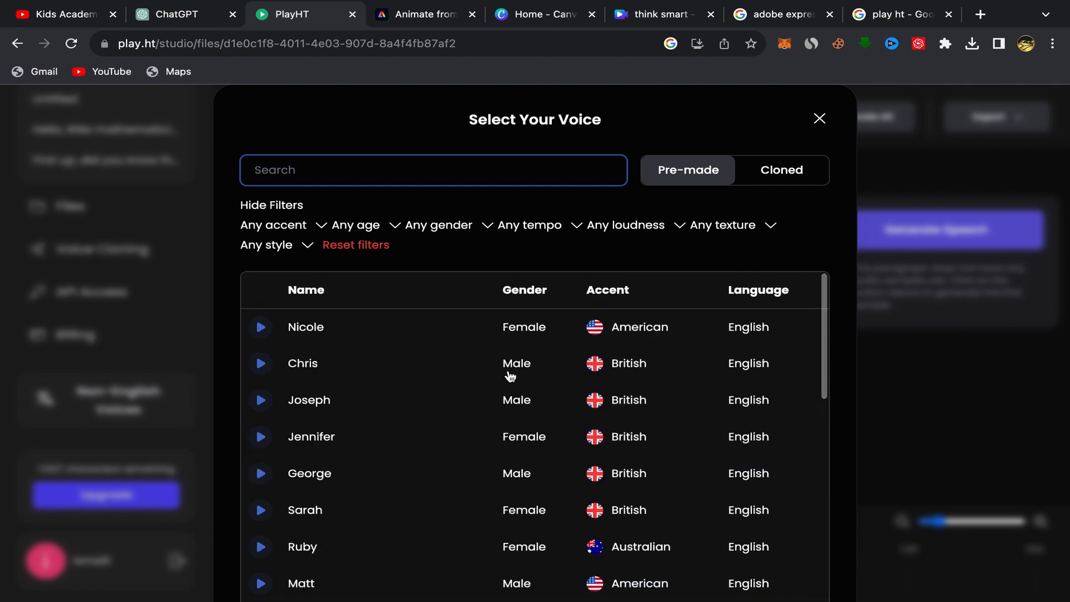
scroll(507, 375, down, 4)
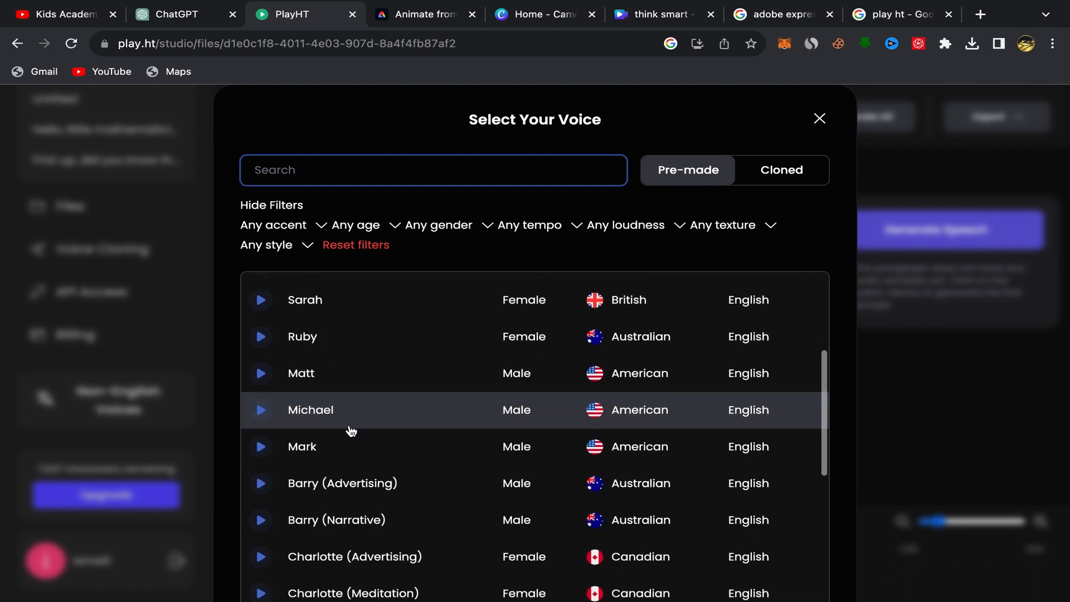
click(319, 415)
click(261, 412)
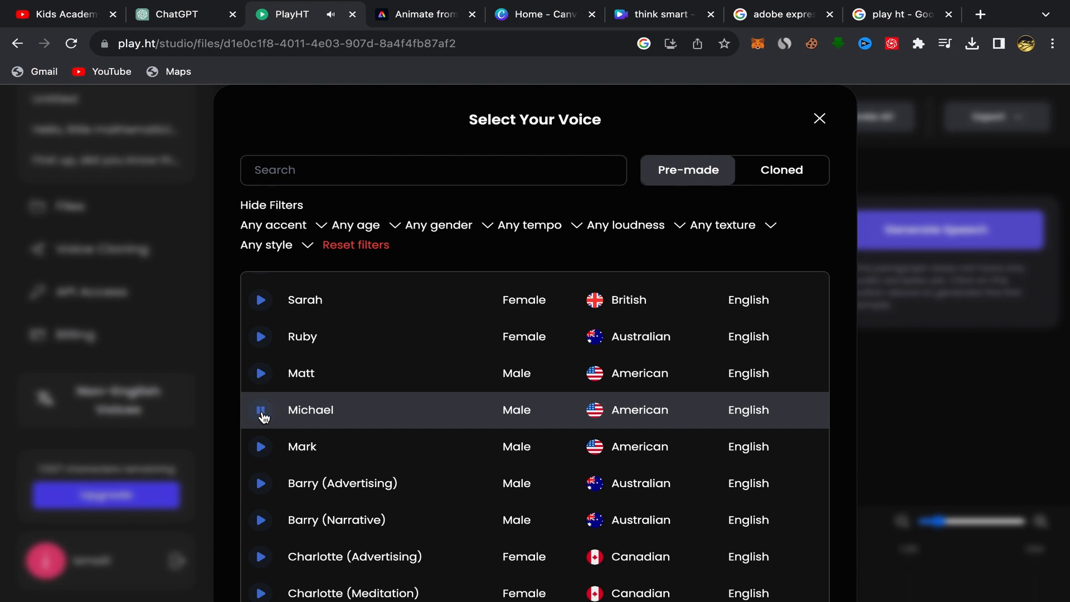
click(261, 413)
scroll(539, 430, down, 10)
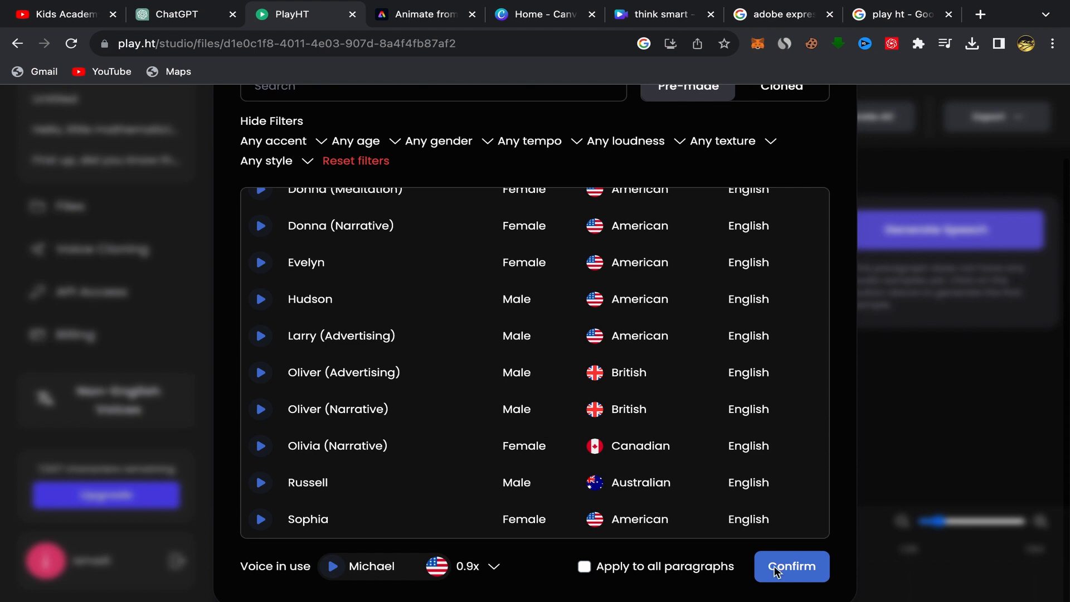
click(775, 569)
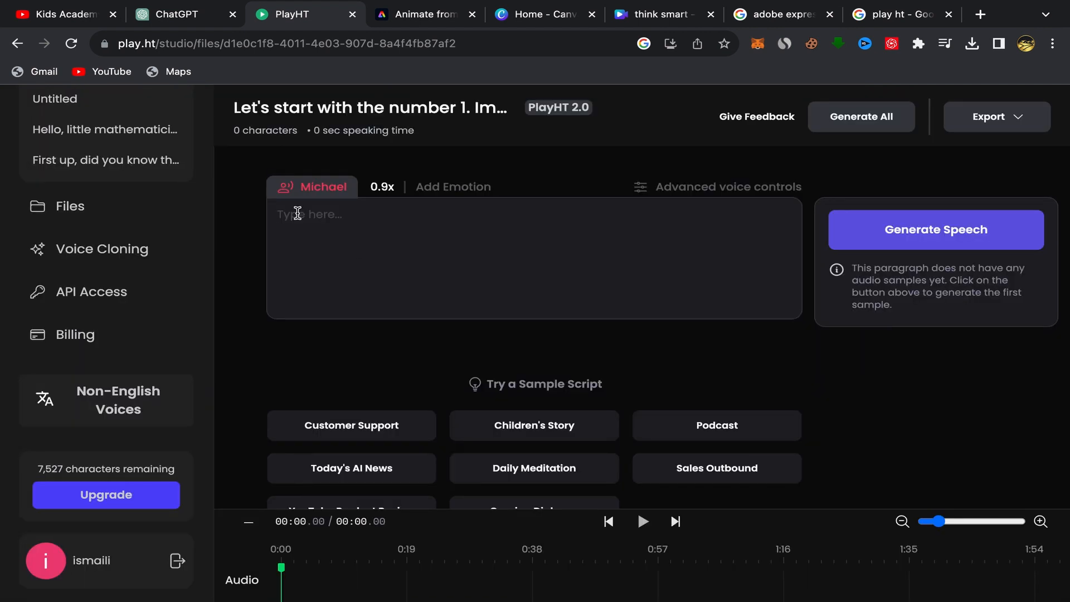
- Paste the copied counting buddies paragraph into the empty PlayHT paragraph under the Michael voice
right_click(281, 216)
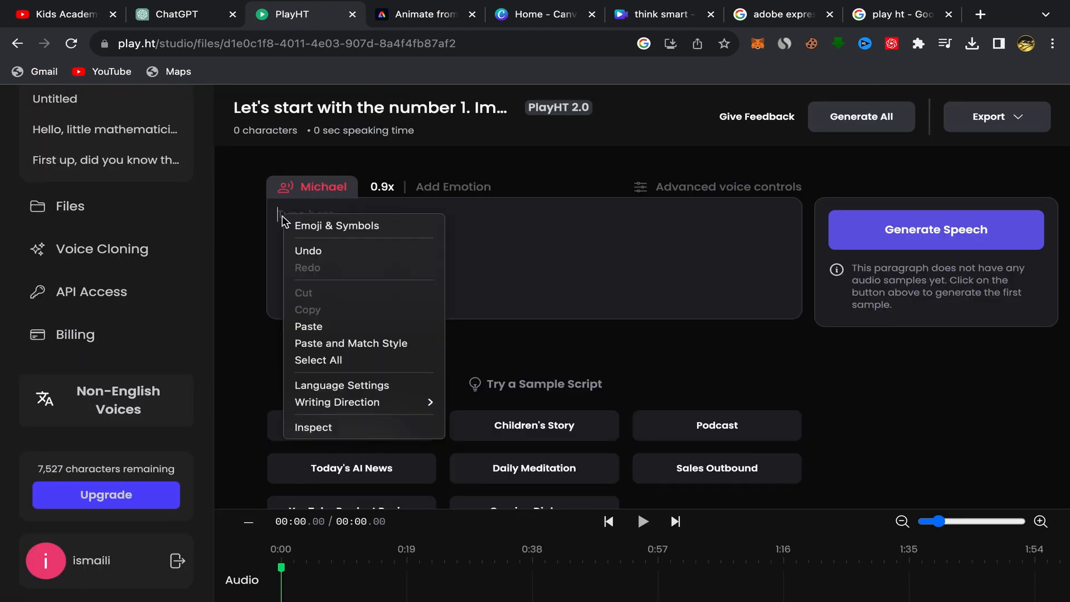
click(303, 325)
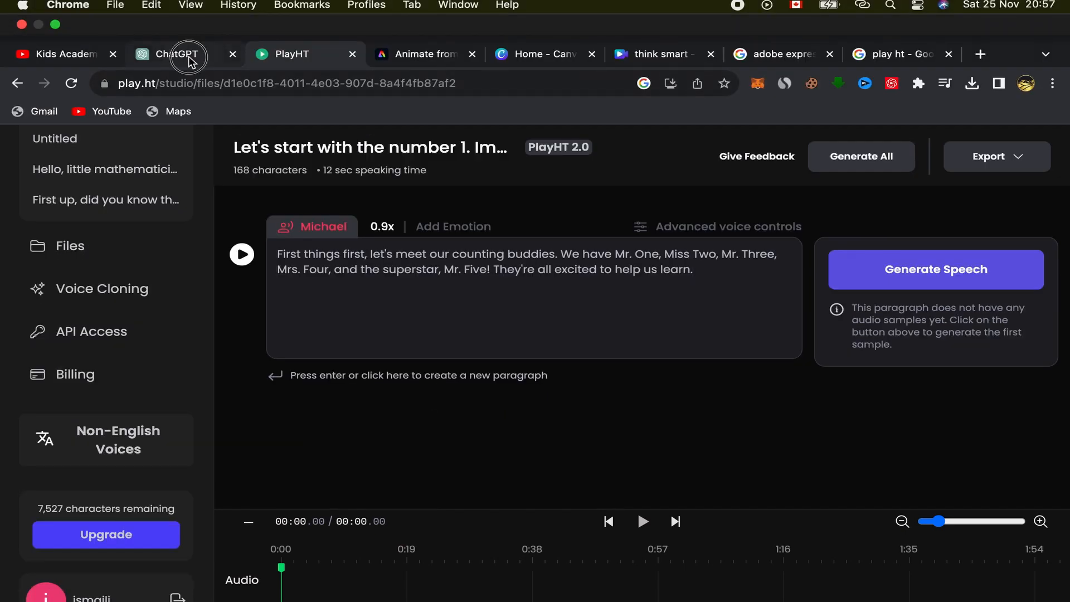
- Switch to ChatGPT and copy the "Next up, we have Miss Two" paragraph from the counting script
click(189, 58)
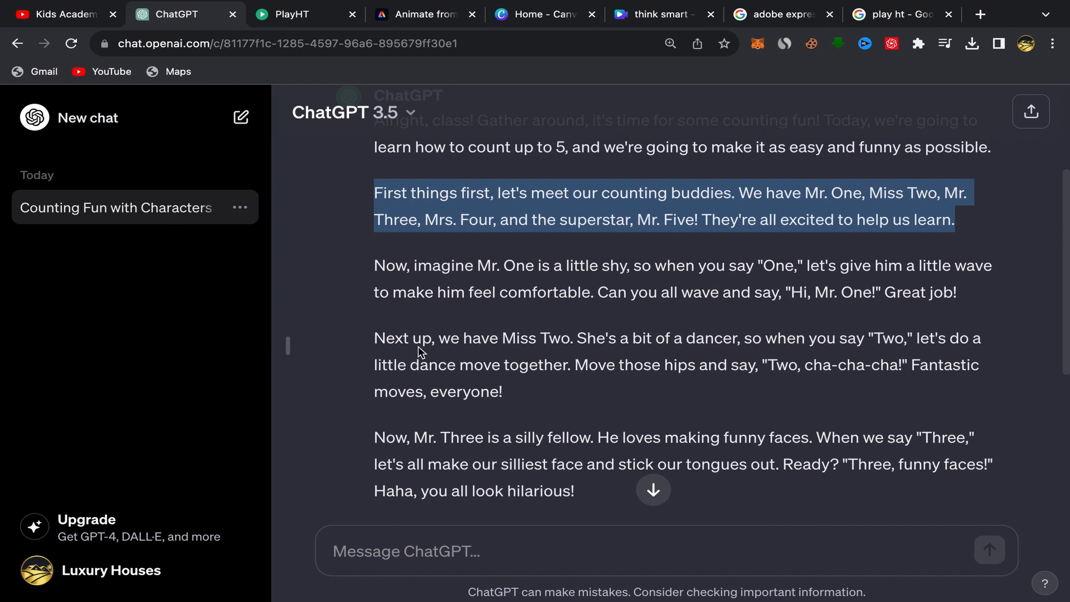
drag(374, 338, 620, 389)
right_click(477, 394)
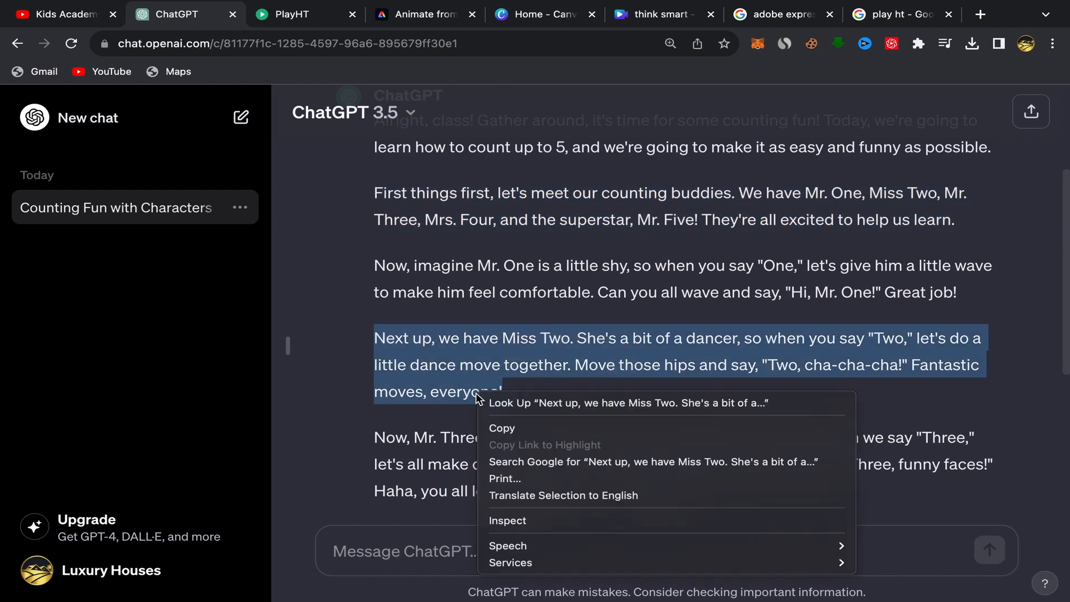
click(507, 428)
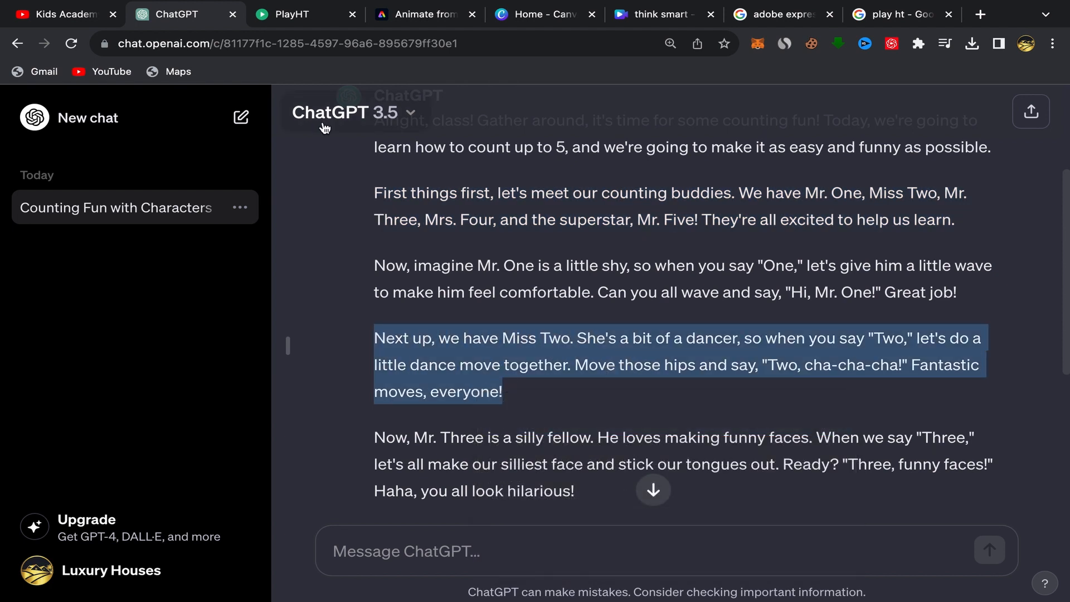
- Switch to PlayHT and paste the Miss Two paragraph after the counting buddies text in the same paragraph
click(307, 21)
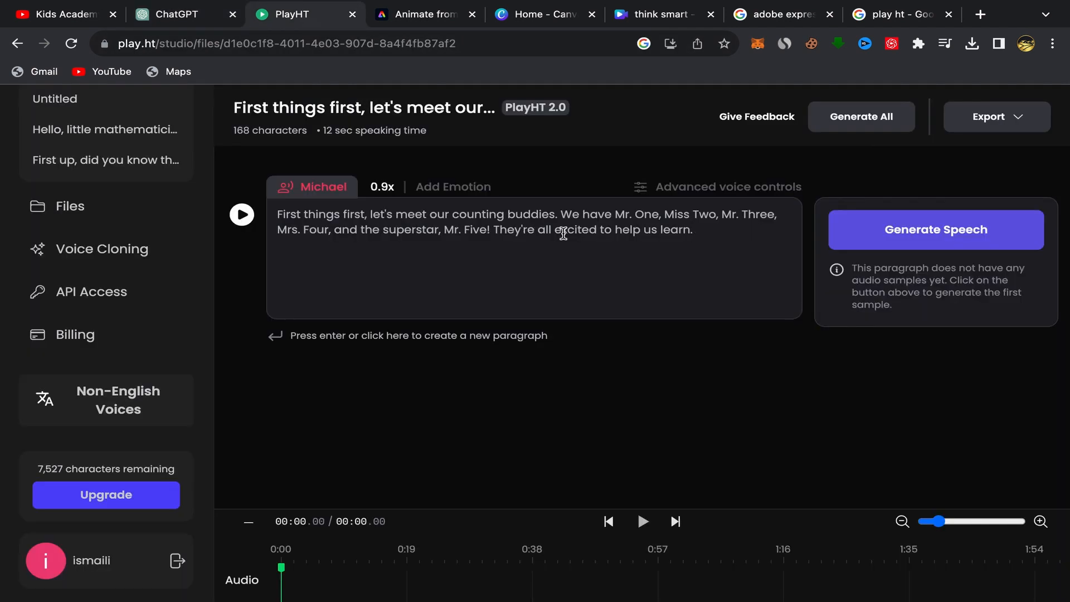
right_click(705, 234)
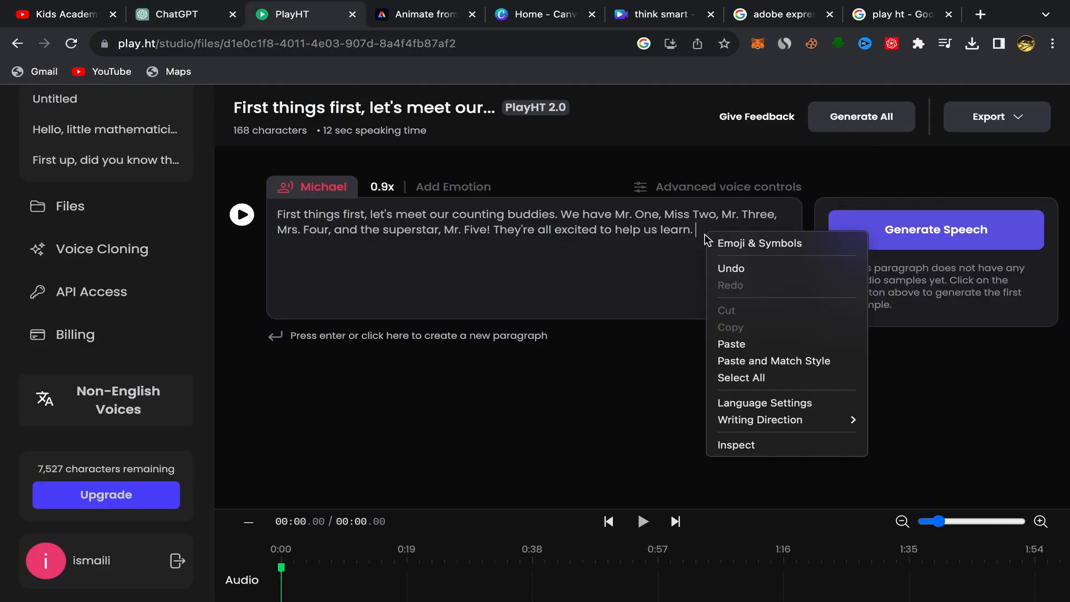
click(740, 342)
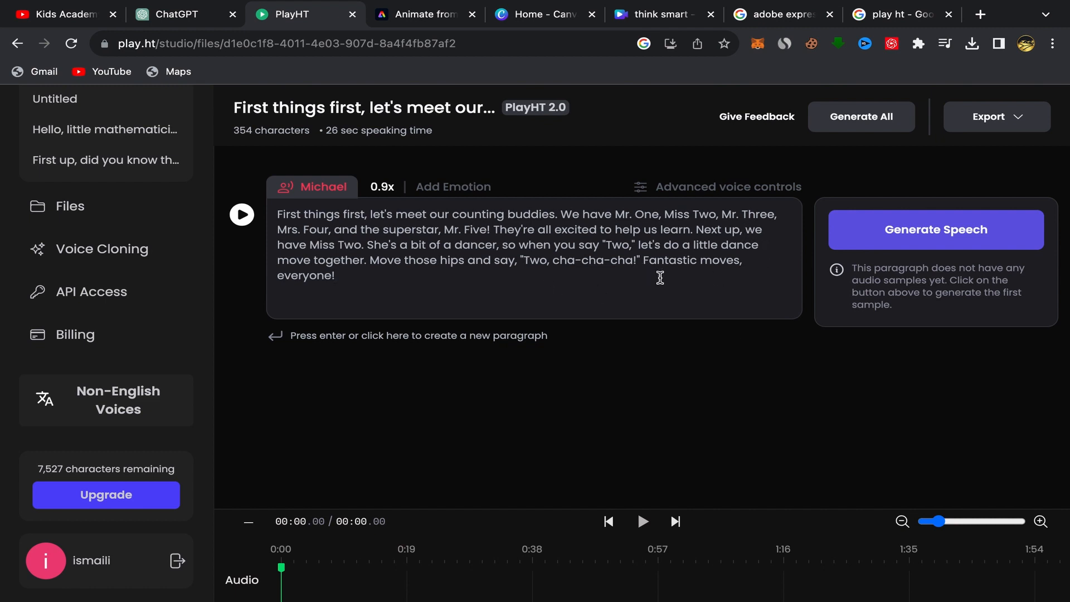
- Generate the speech for the Michael paragraph, listen to part of the sample and download it
click(931, 230)
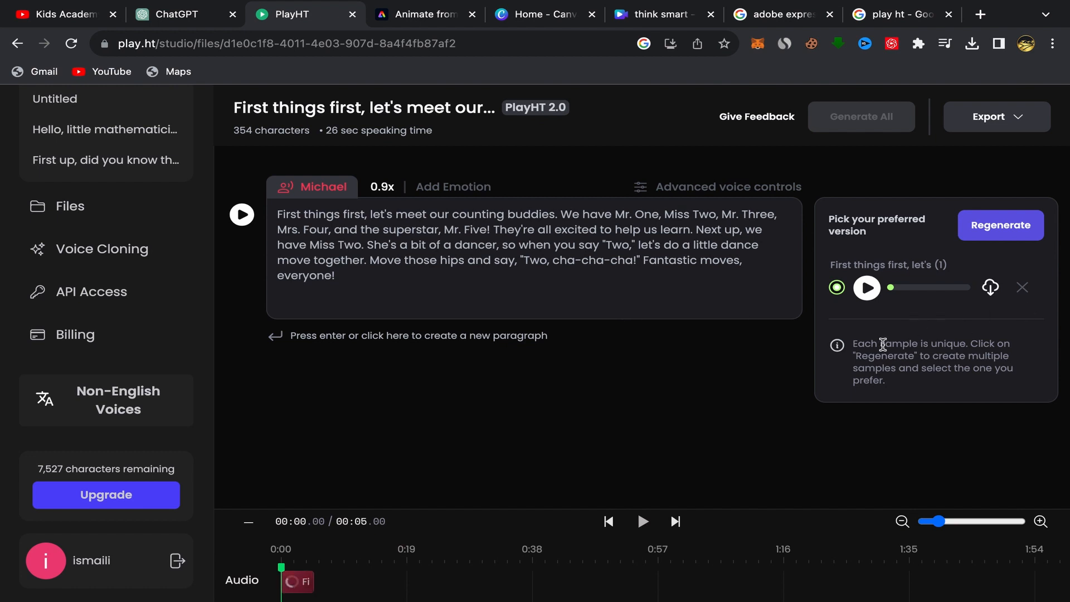
click(867, 288)
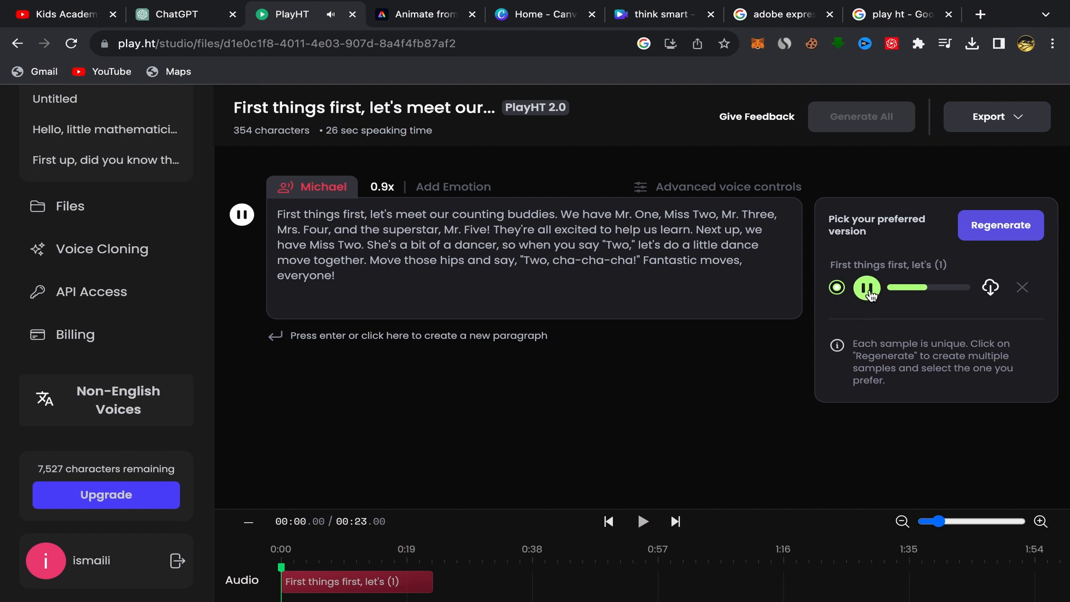
click(868, 288)
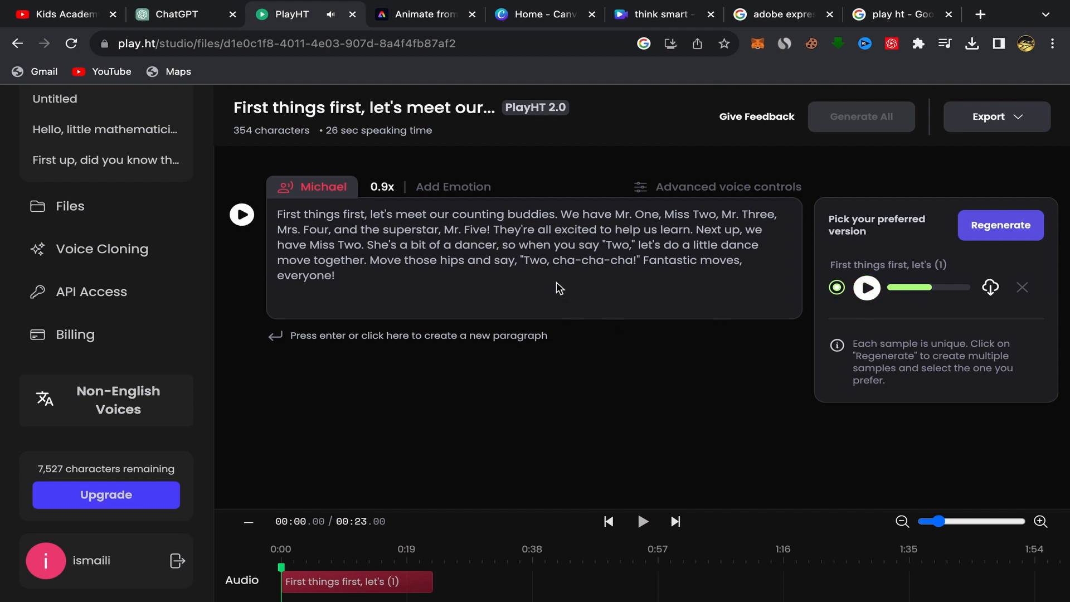
click(990, 288)
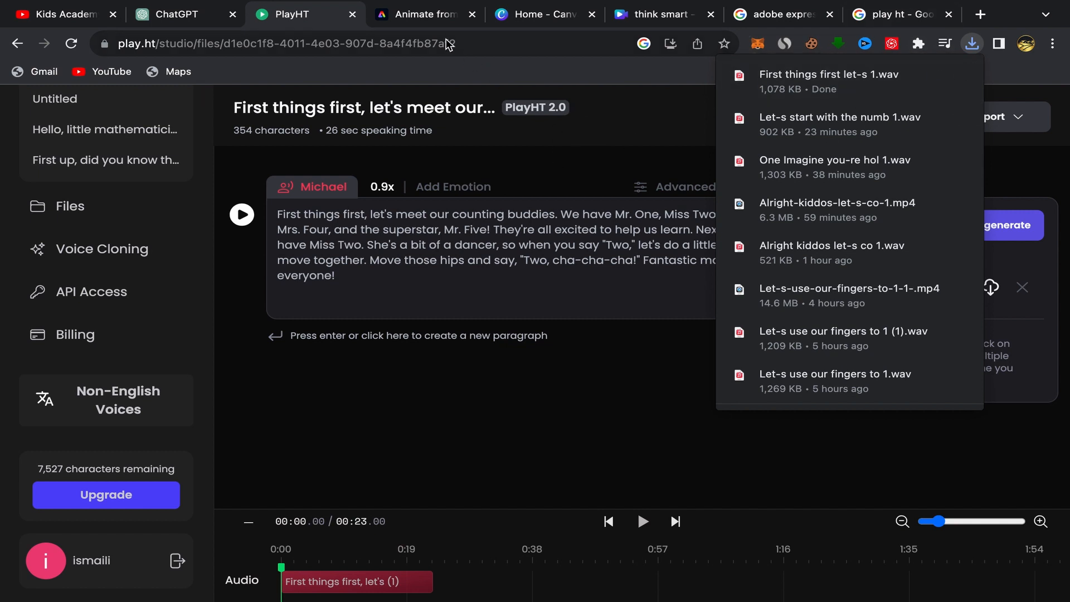
- Switch to Adobe Express and open the Animate from audio quick action
click(791, 21)
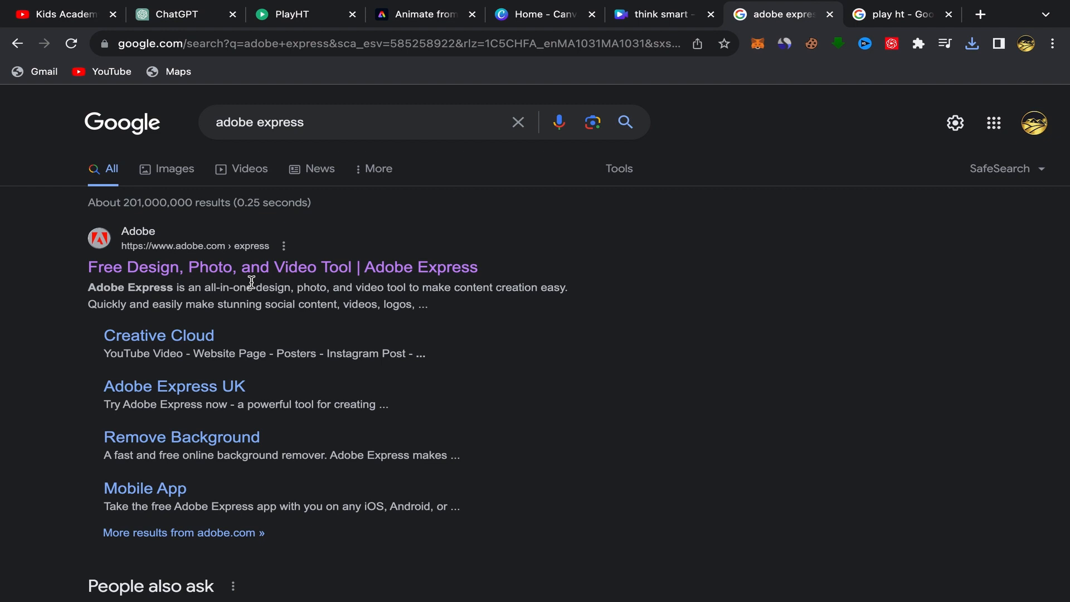
click(423, 13)
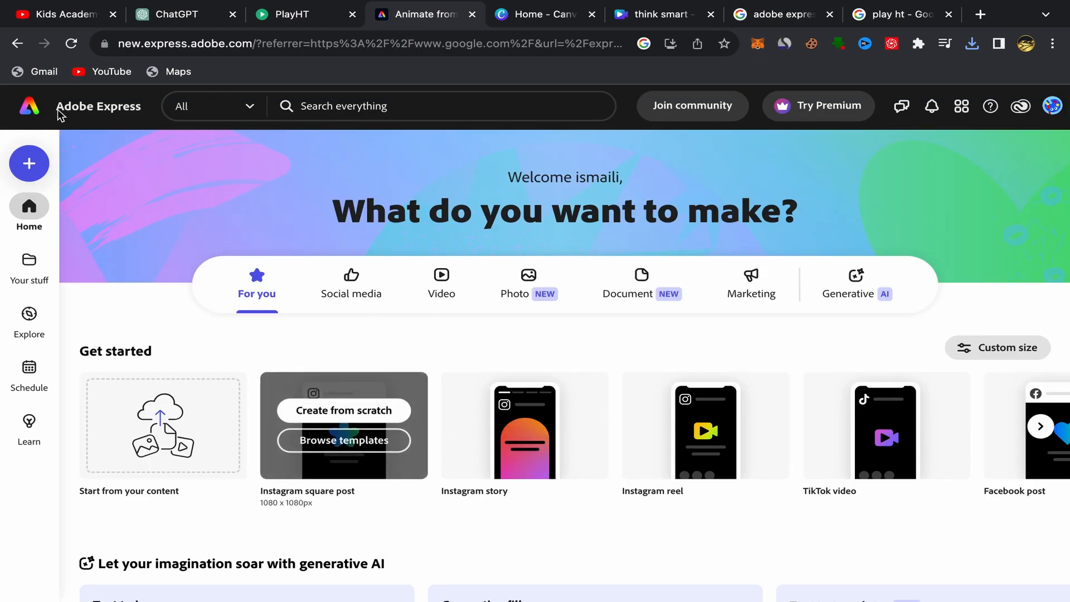
scroll(444, 326, down, 1)
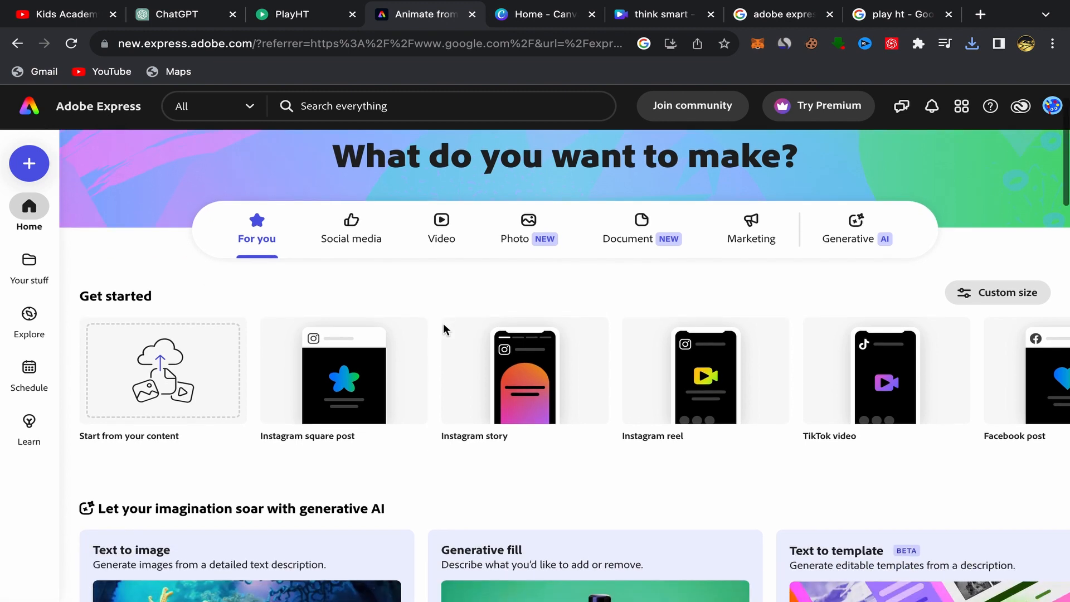
scroll(444, 326, up, 1)
scroll(647, 357, down, 10)
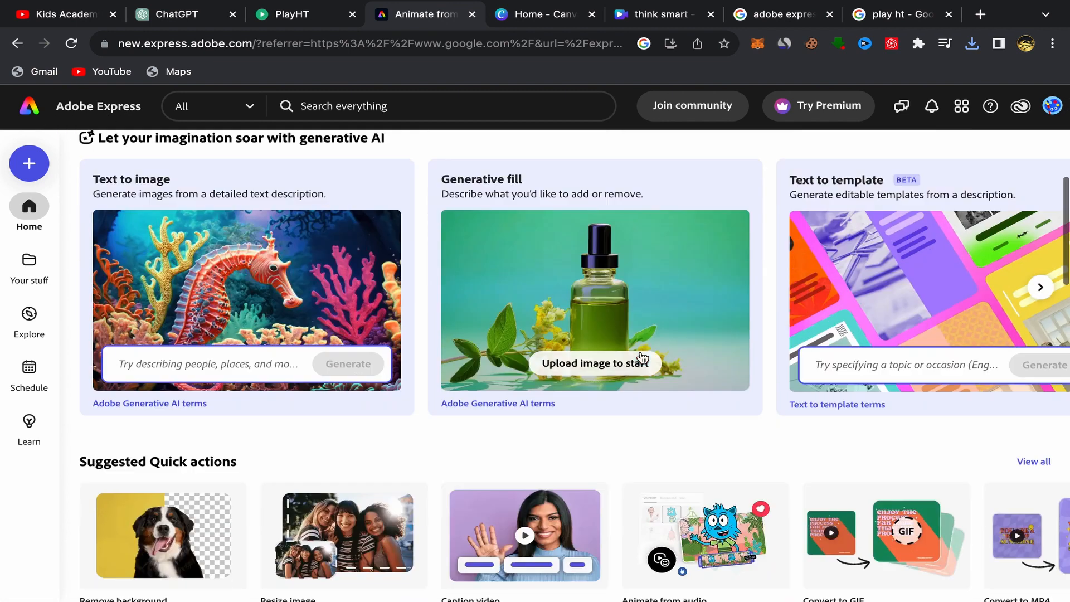
scroll(641, 357, down, 1)
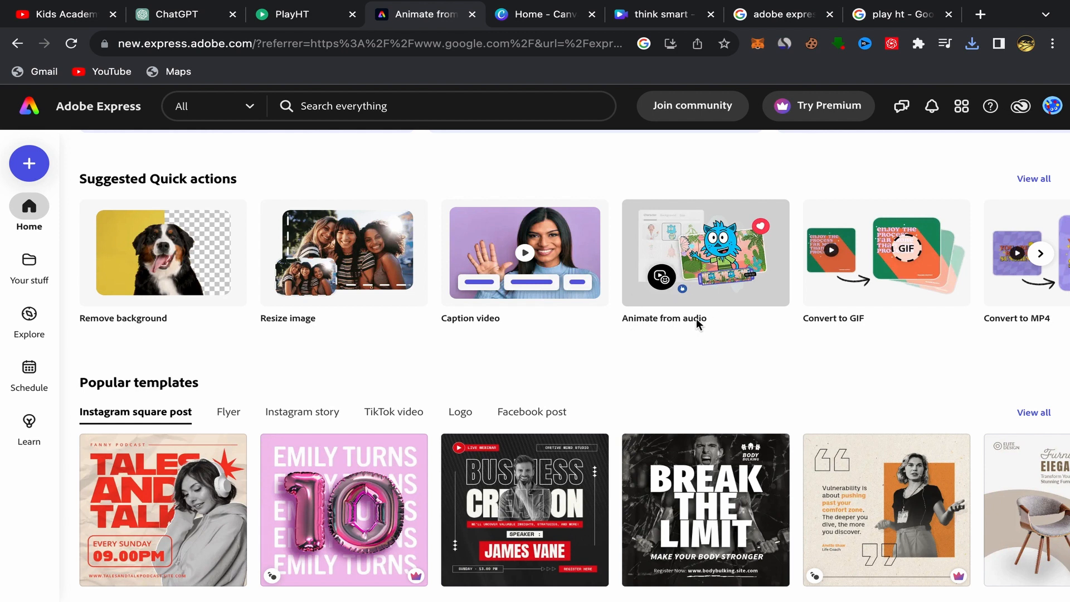
click(691, 247)
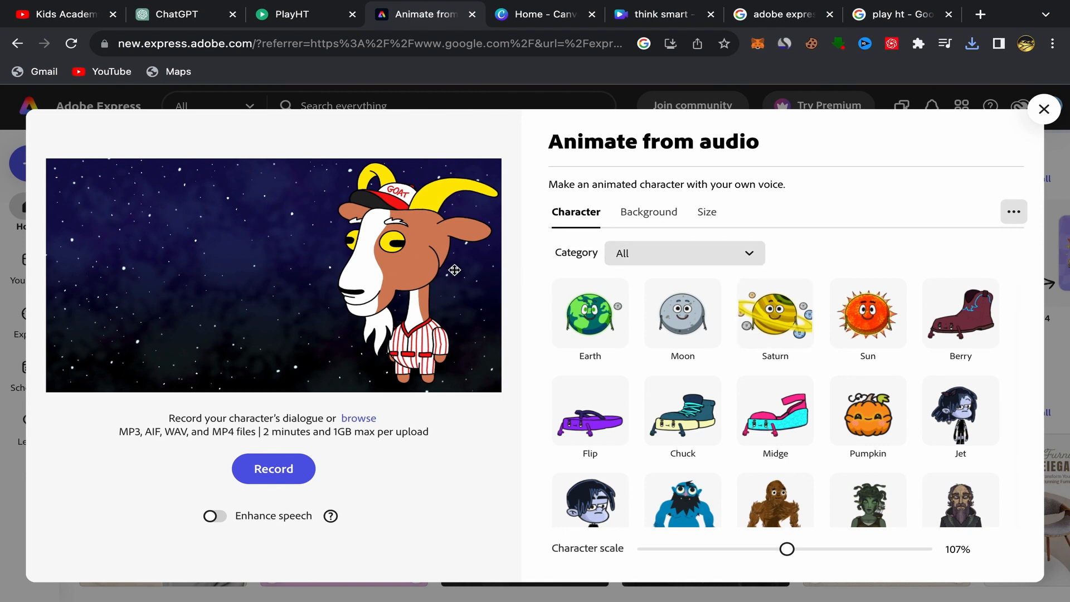
- Set the animation's size to the YouTube preset, using the 16:9 landscape format
click(706, 214)
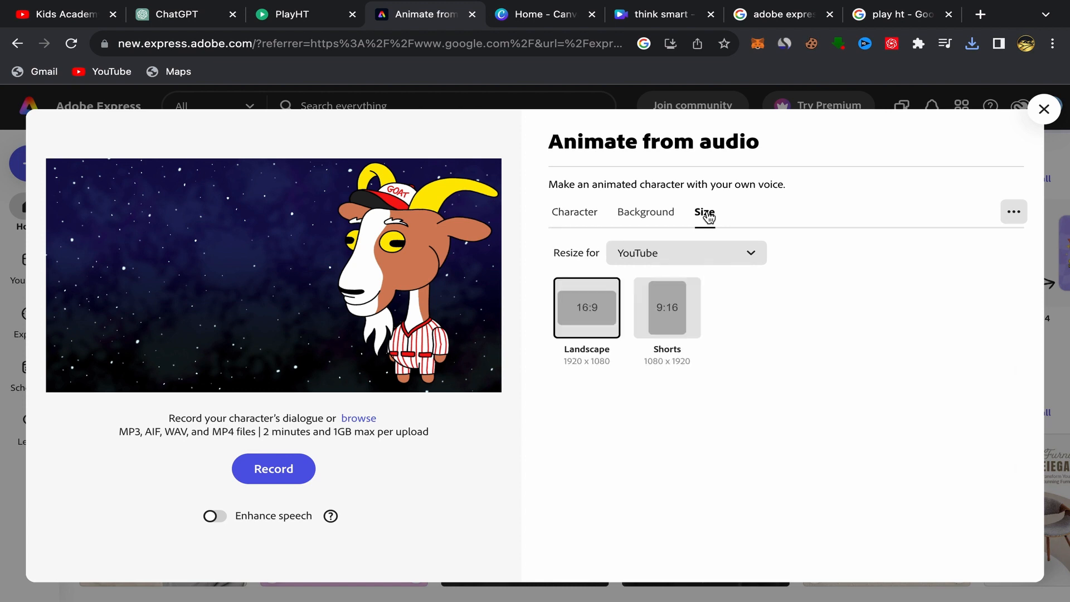
click(684, 266)
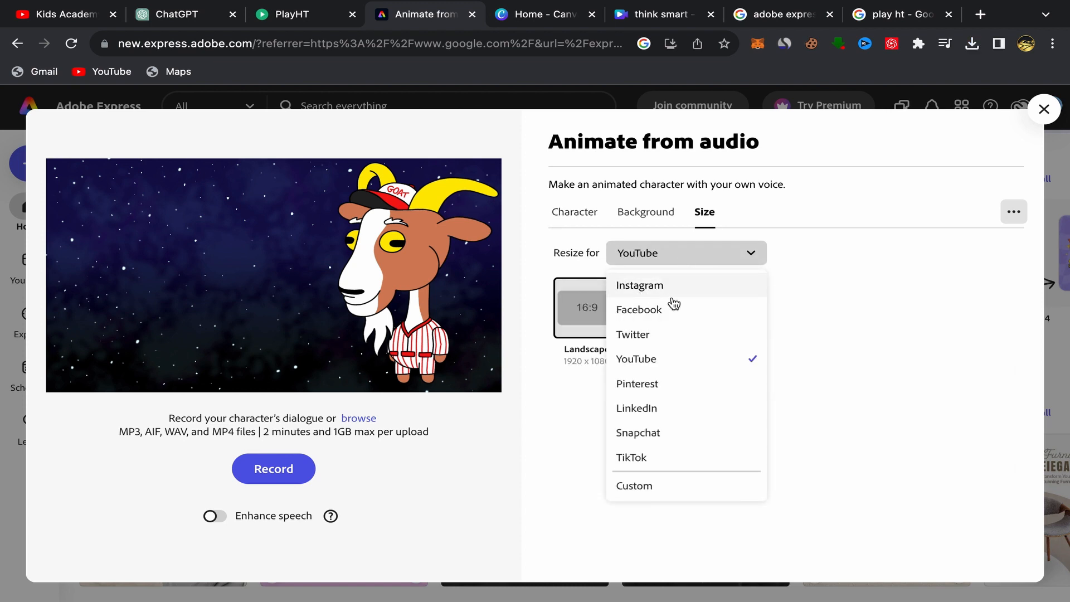
click(646, 364)
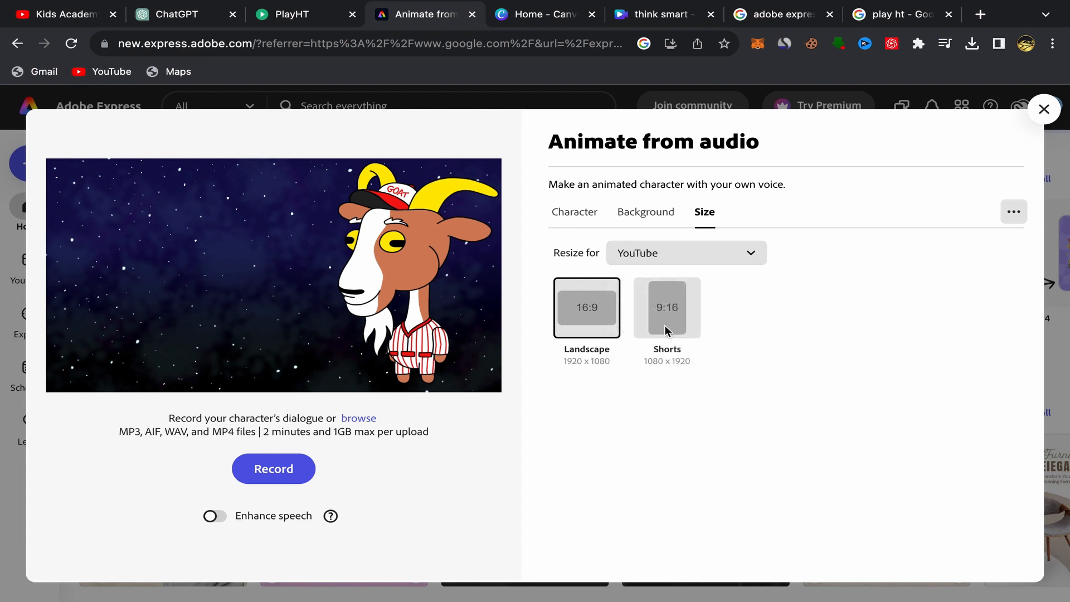
- Try out scene backgrounds such as Fall Park, Fall Season and Summer Forest, and apply Summer Sunset
click(646, 217)
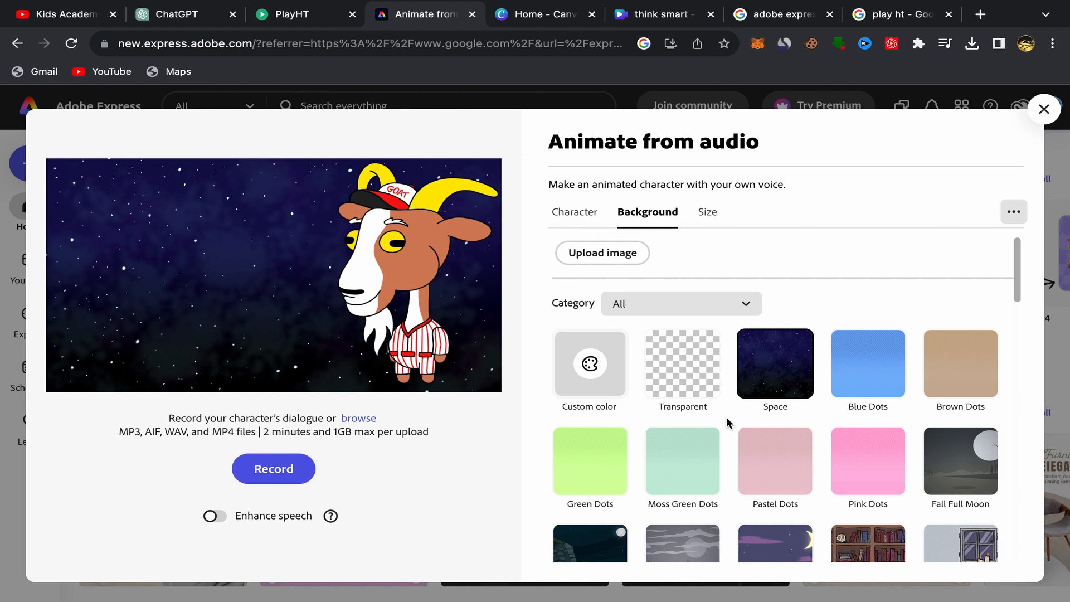
scroll(724, 421, down, 5)
scroll(726, 422, down, 1)
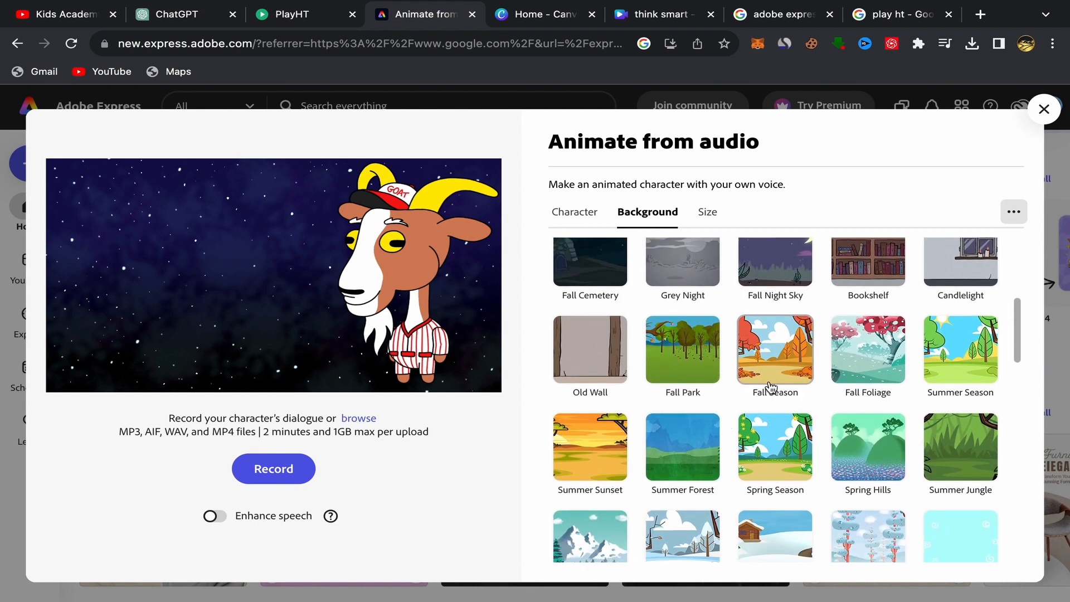
click(771, 388)
click(669, 341)
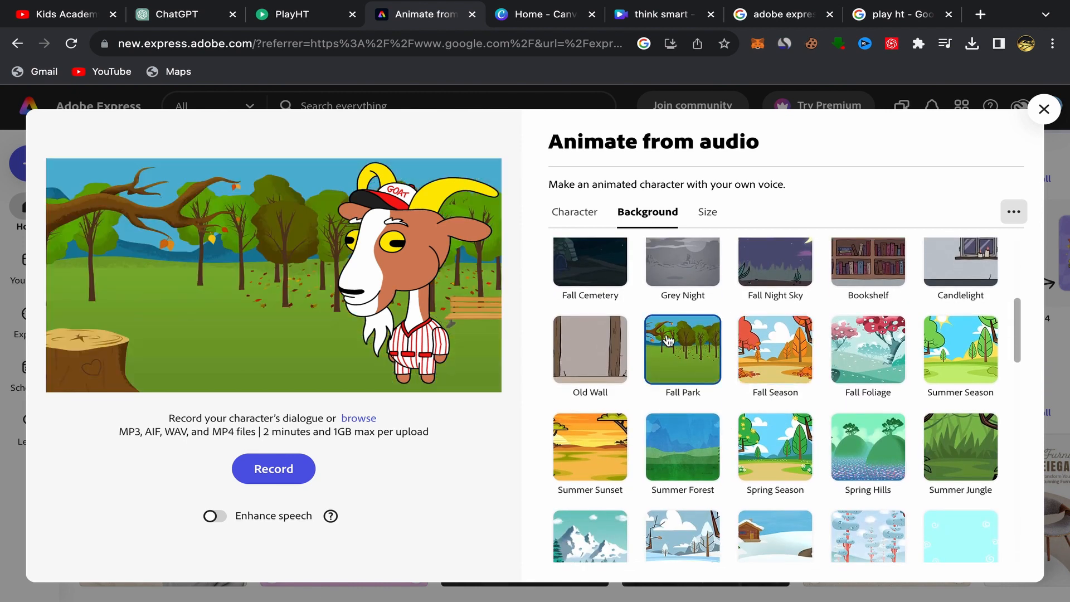
click(589, 349)
click(789, 375)
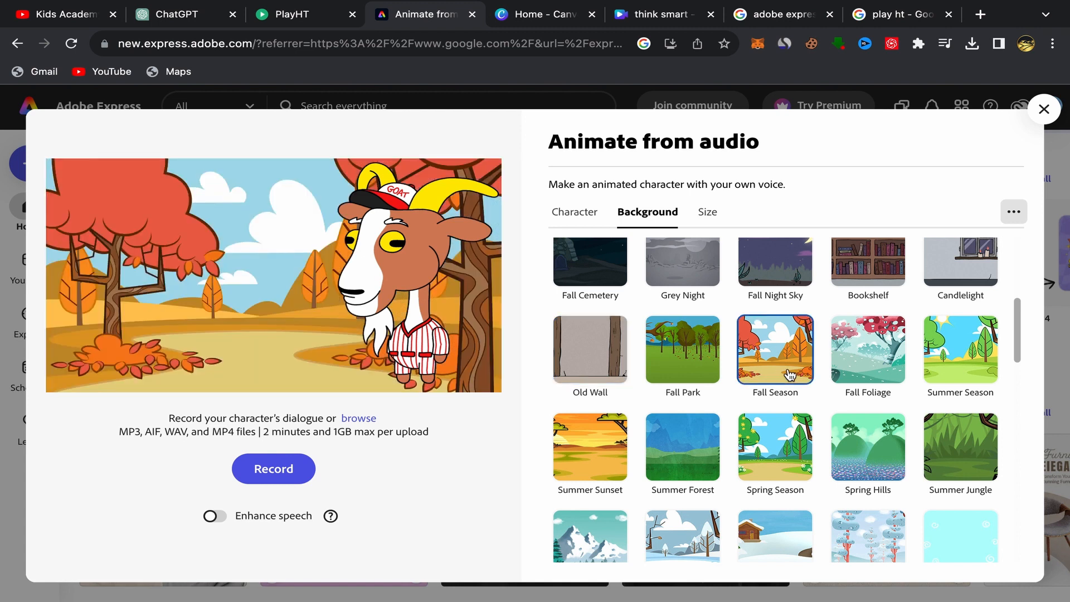
click(790, 450)
scroll(780, 423, down, 3)
click(646, 294)
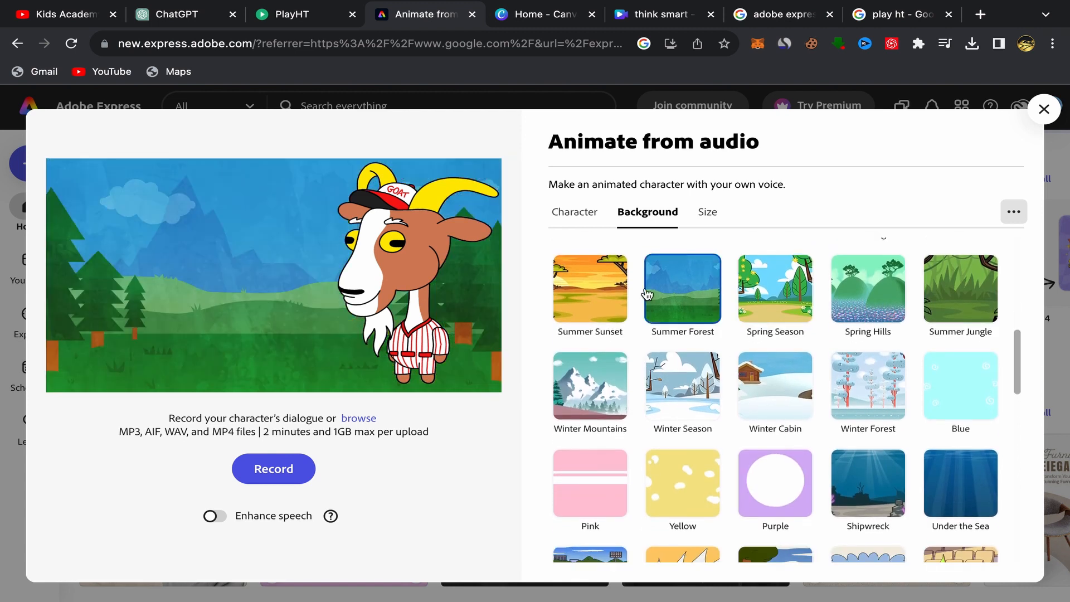
click(603, 286)
scroll(672, 368, up, 1)
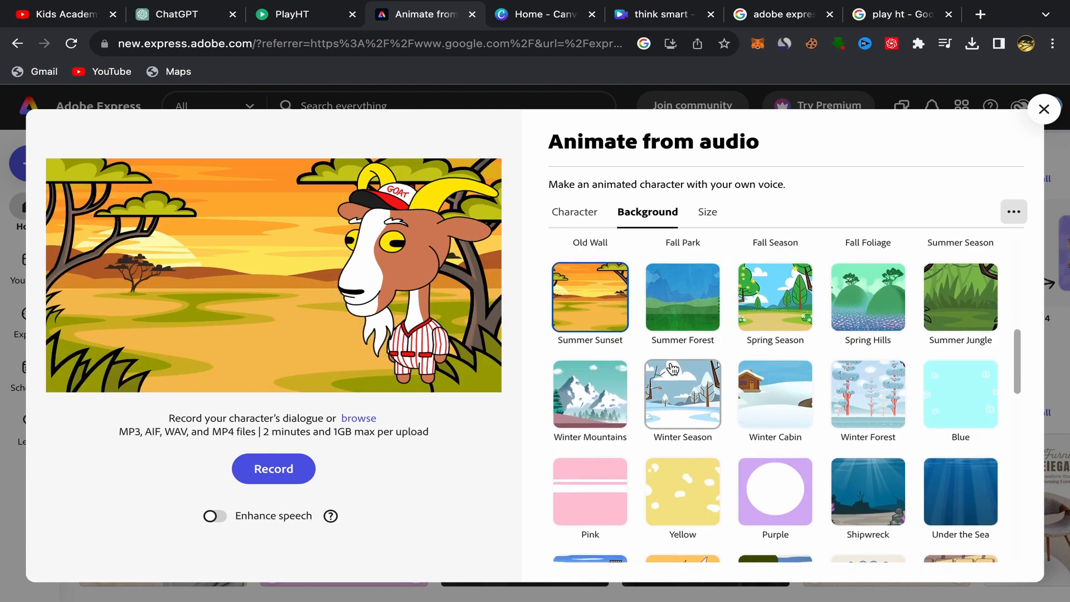
scroll(672, 368, up, 5)
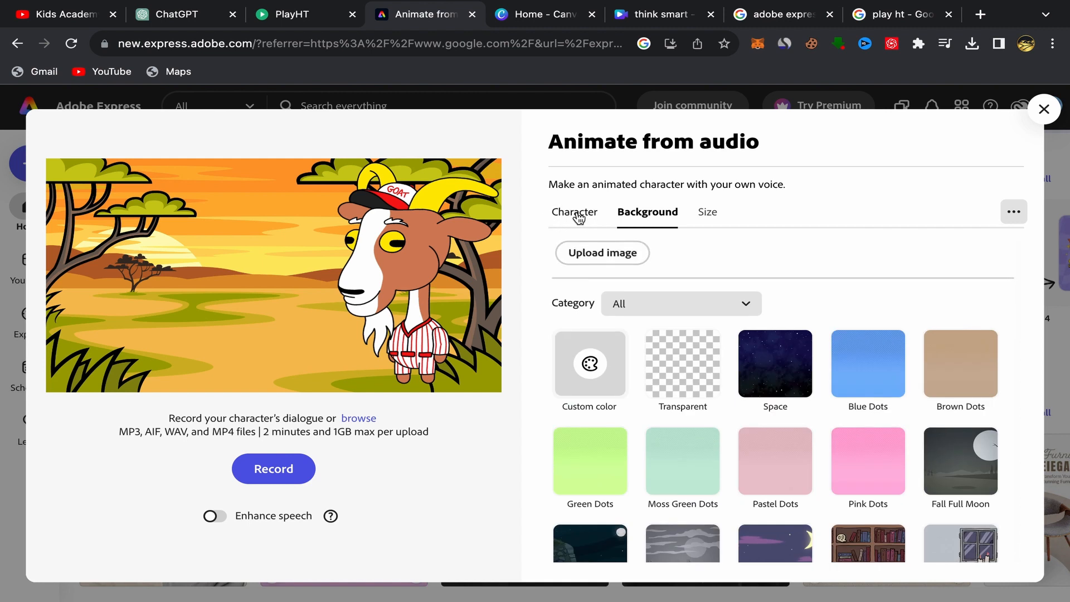
- Try the Moon, Earth, Chuck and Ash characters in the scene
click(577, 216)
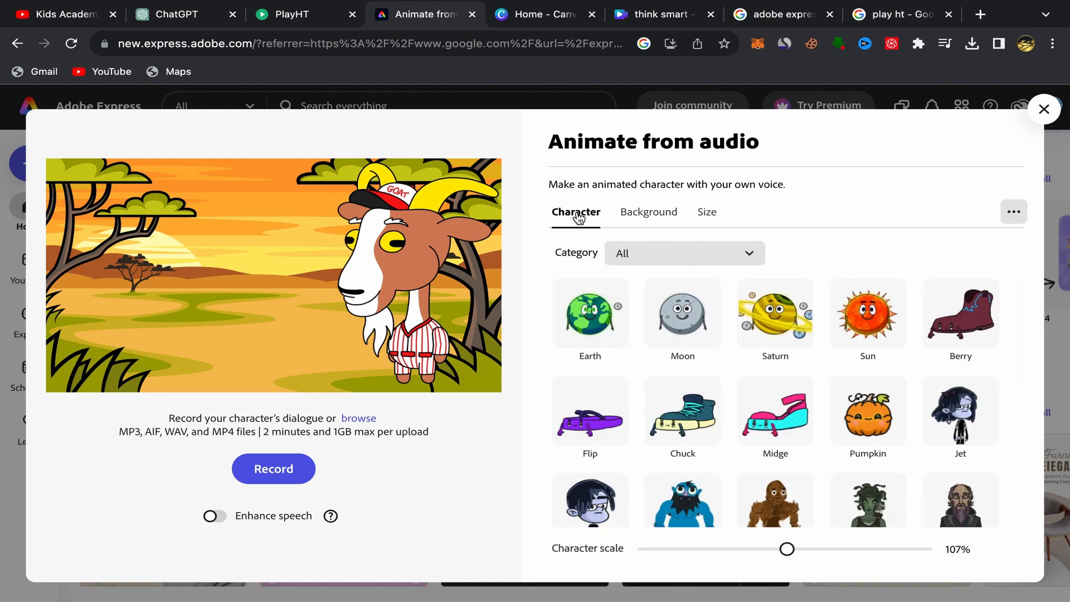
click(682, 304)
click(605, 316)
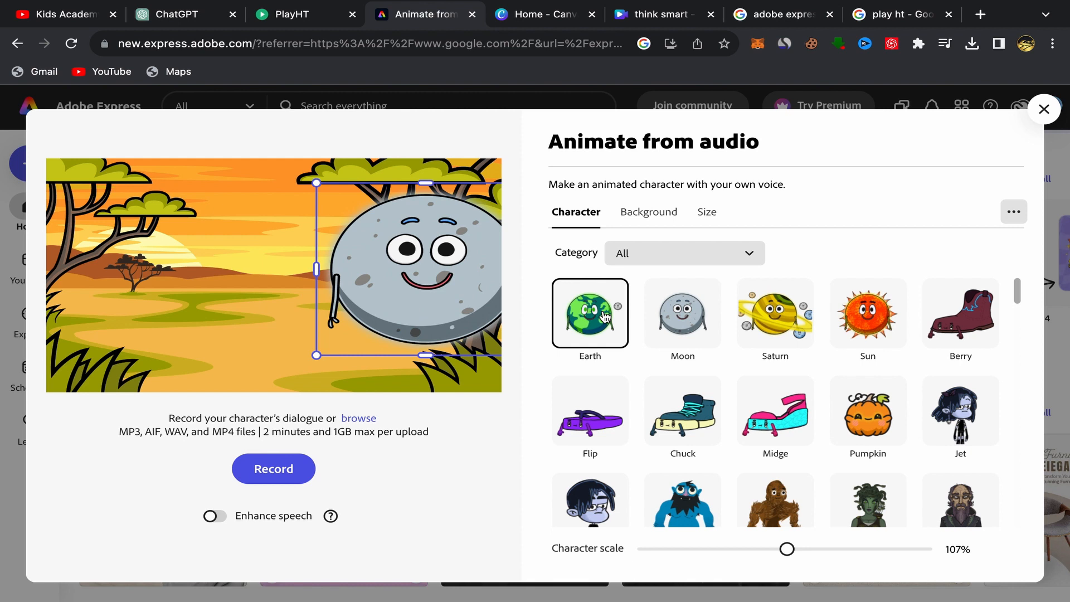
scroll(694, 385, down, 1)
click(694, 371)
scroll(691, 366, down, 1)
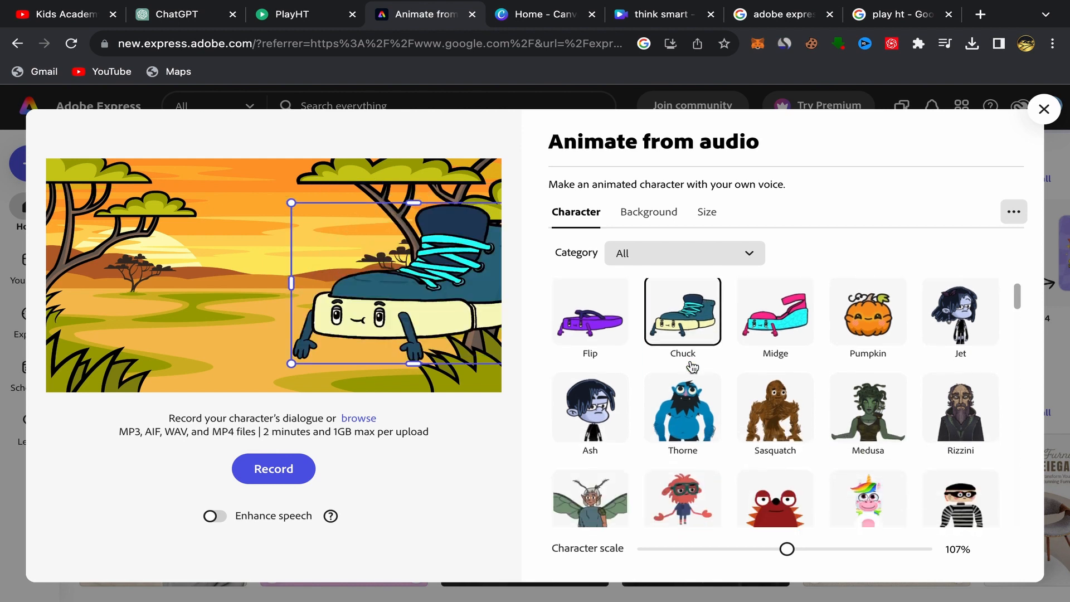
scroll(691, 366, down, 1)
click(621, 385)
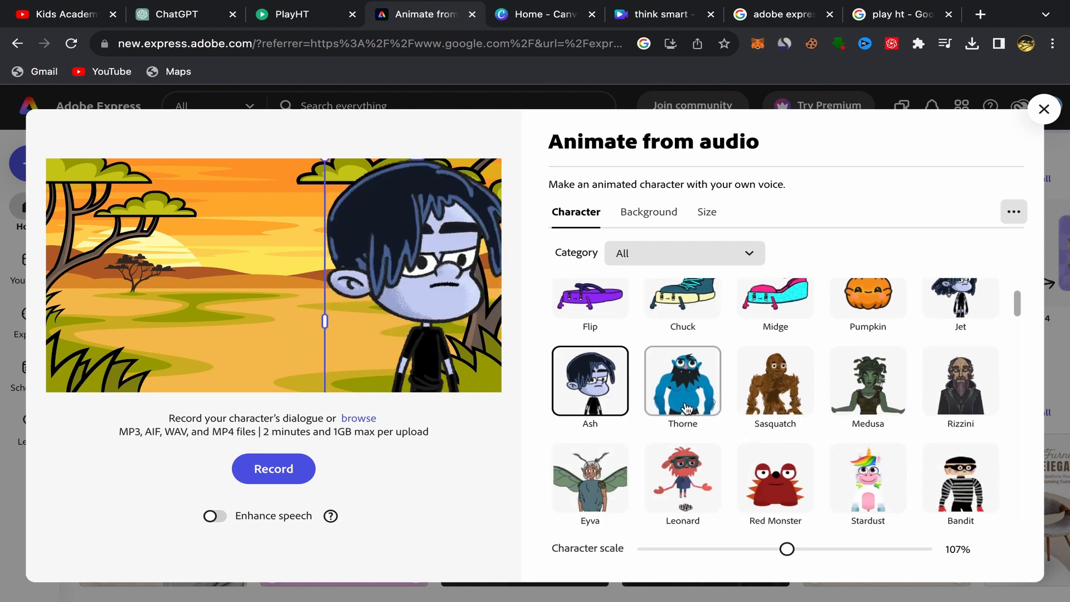
- Try the Football, Jamie and Casey characters in the scene
scroll(686, 409, down, 4)
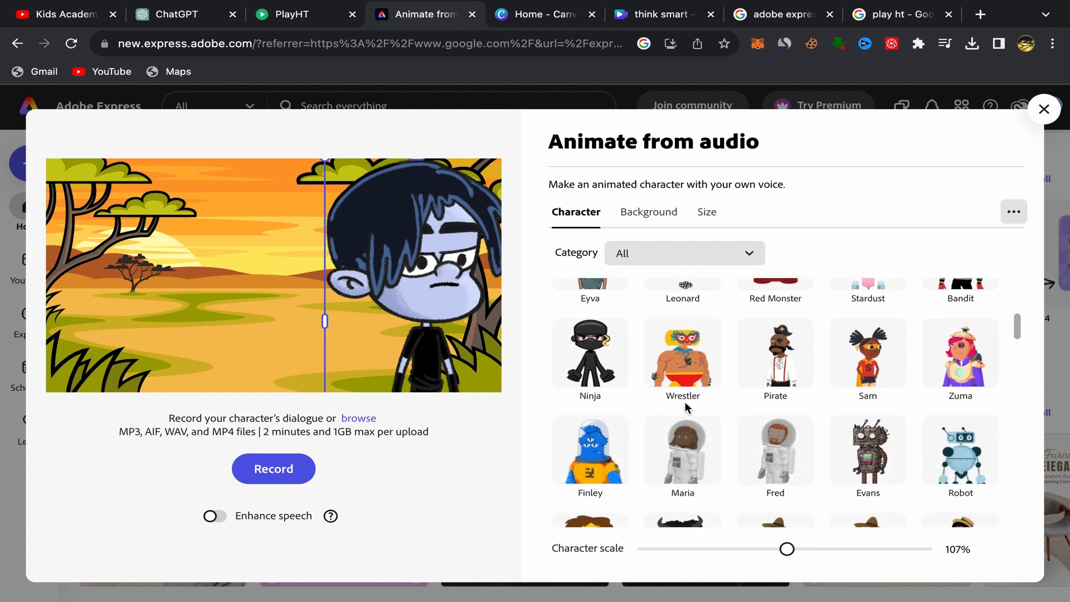
scroll(686, 409, down, 10)
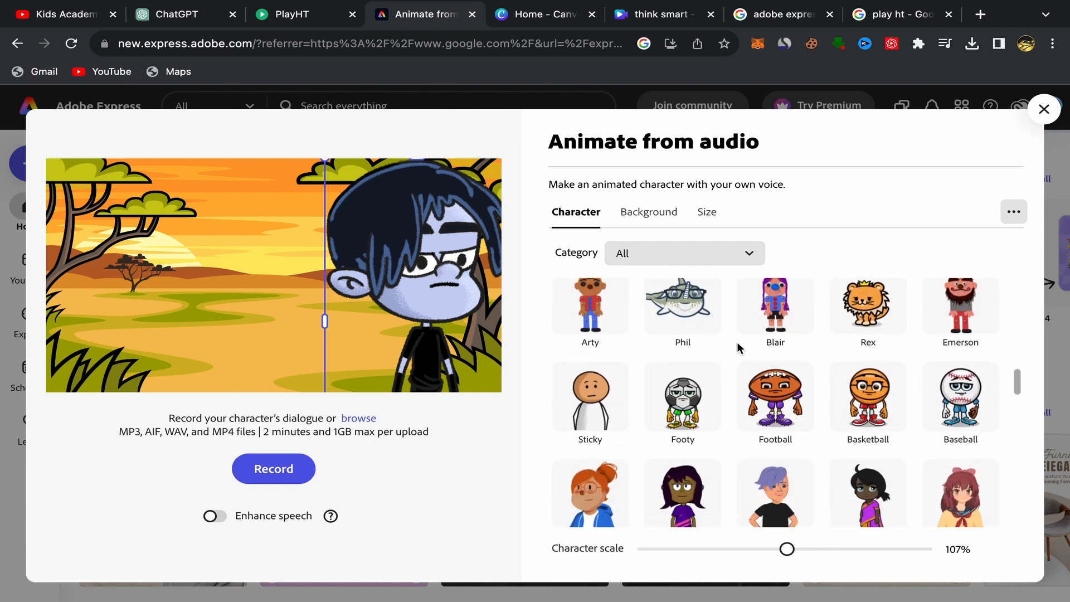
click(772, 398)
scroll(771, 402, down, 3)
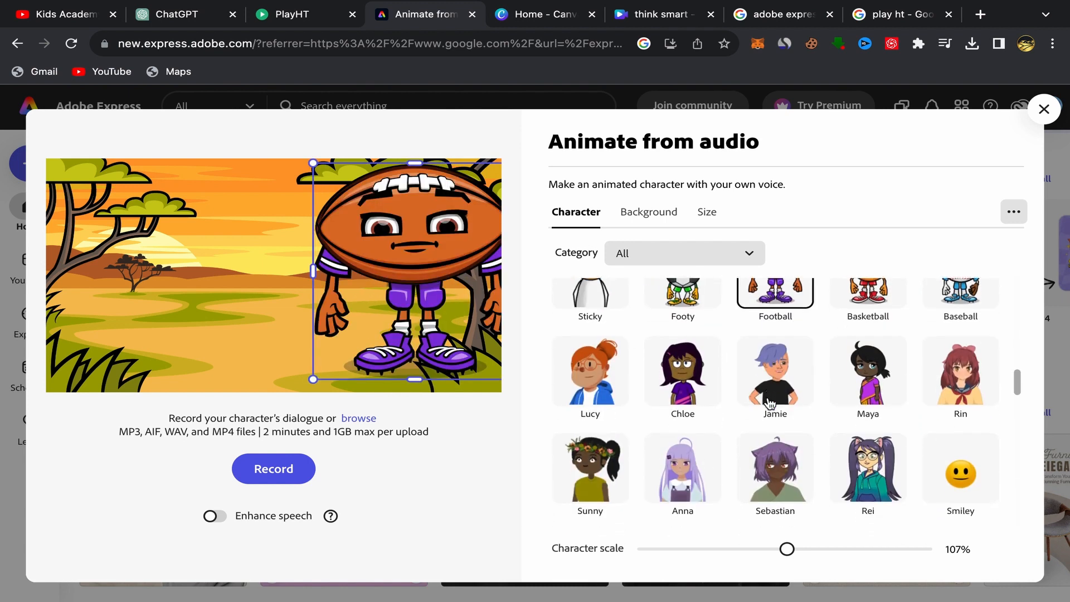
click(771, 403)
scroll(770, 402, down, 3)
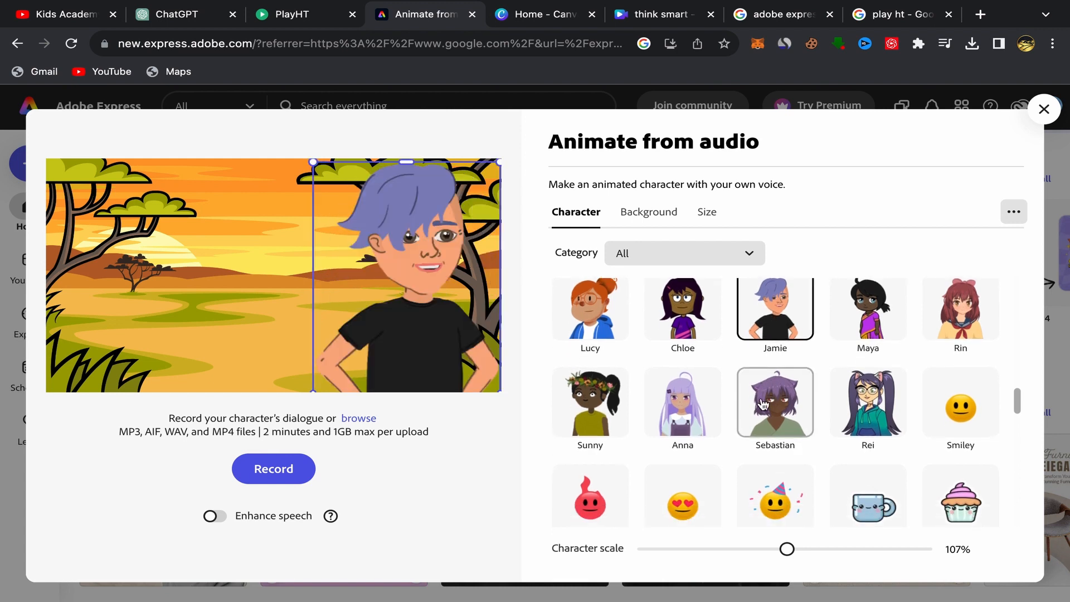
scroll(763, 404, down, 9)
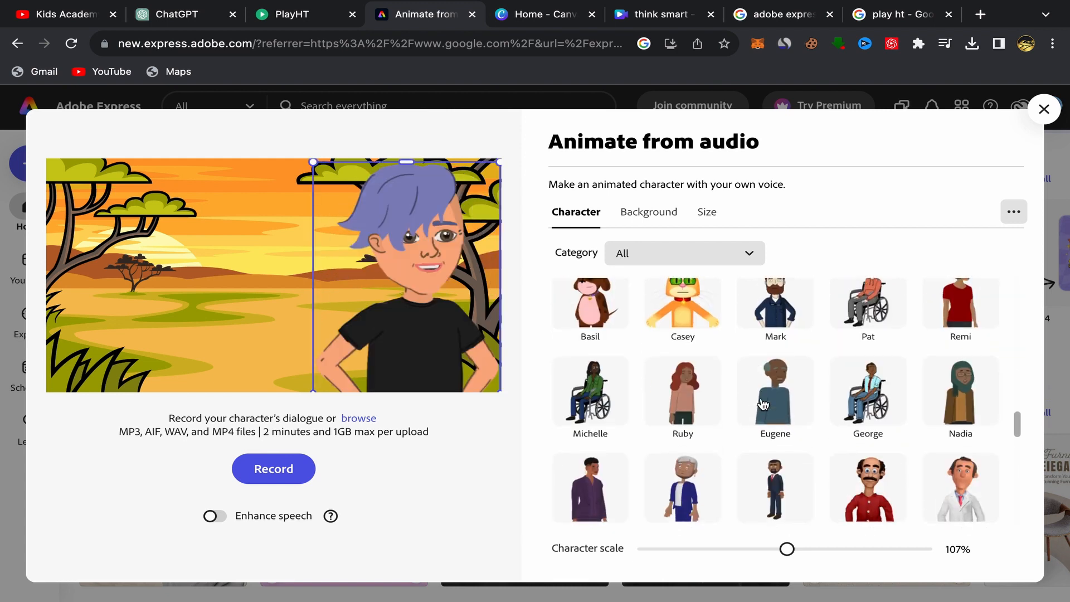
scroll(763, 404, up, 3)
scroll(762, 404, down, 1)
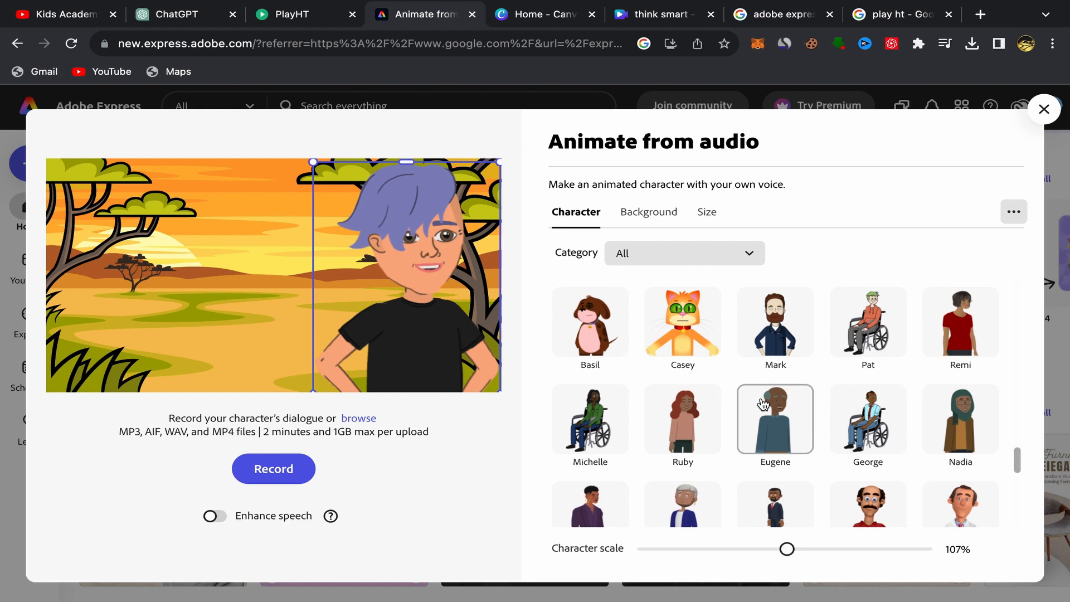
click(708, 325)
scroll(778, 390, down, 4)
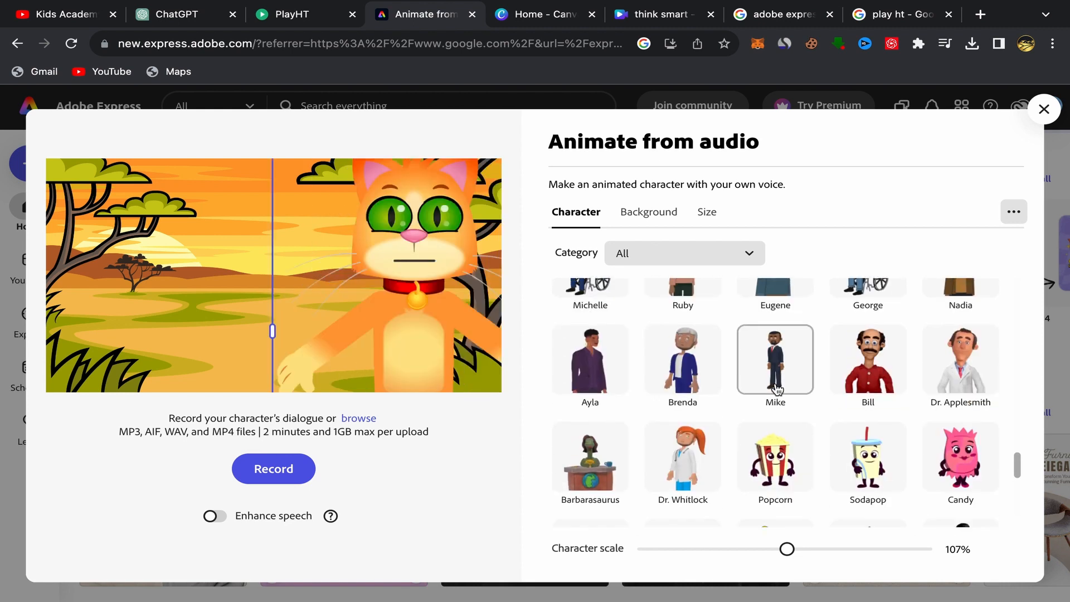
scroll(834, 437, down, 3)
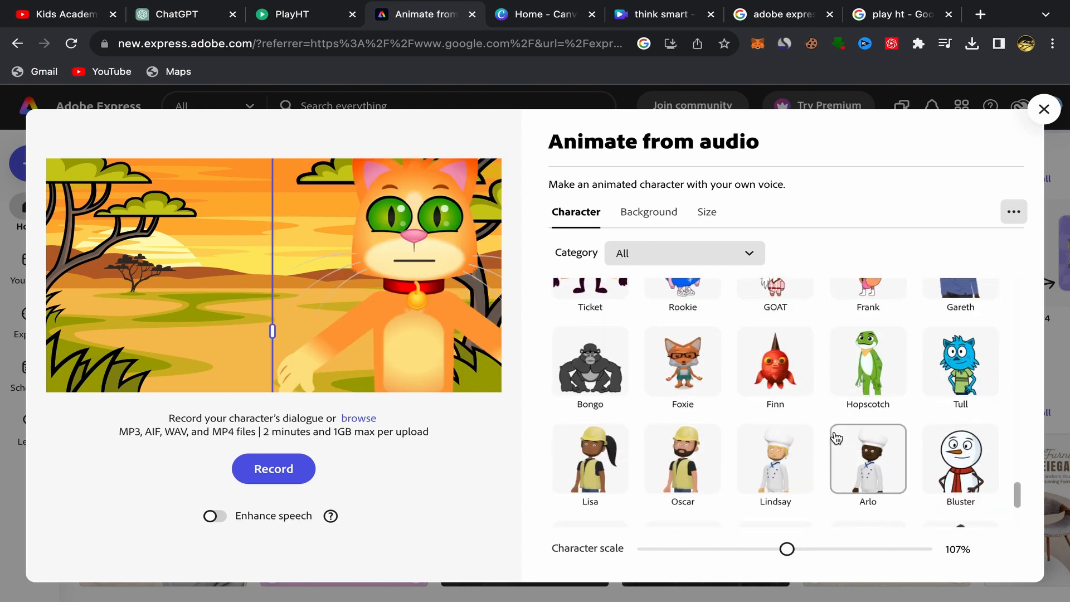
- Compare the Tull and Hopscotch characters in the scene and apply Tull
click(950, 379)
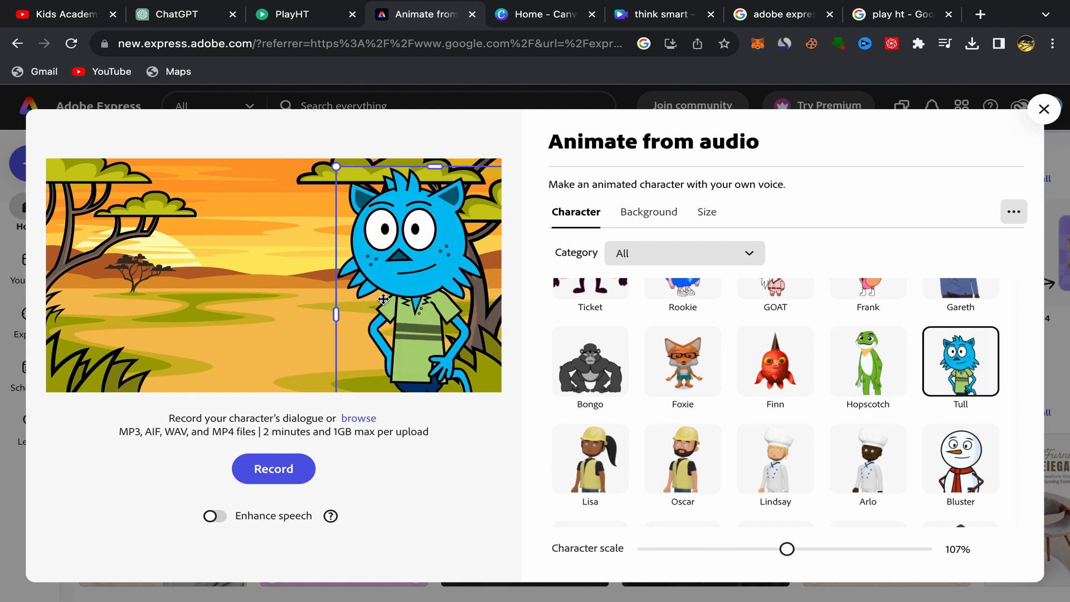
click(870, 369)
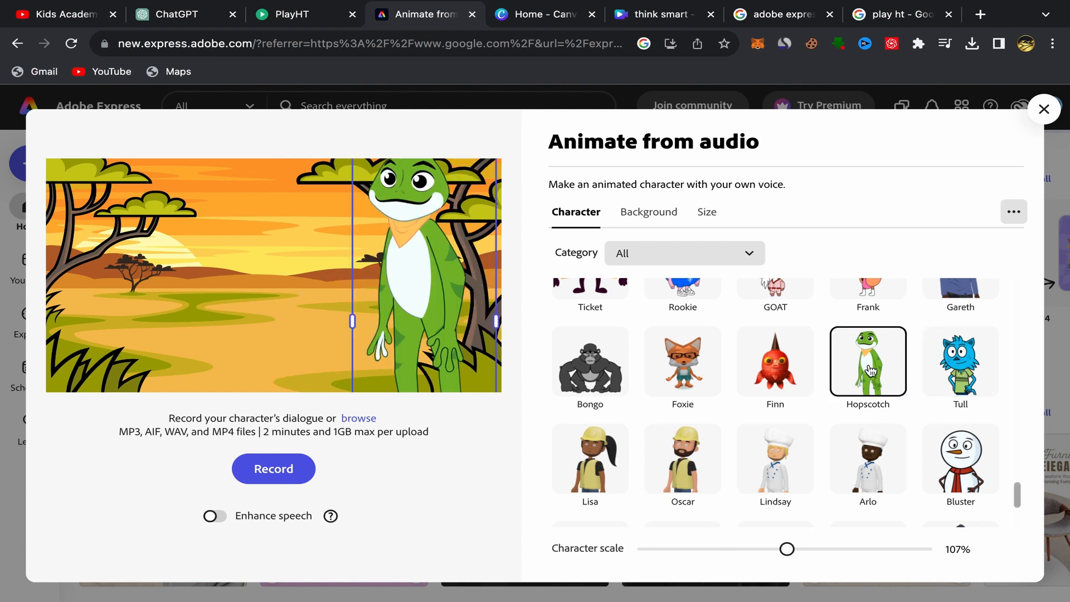
click(953, 376)
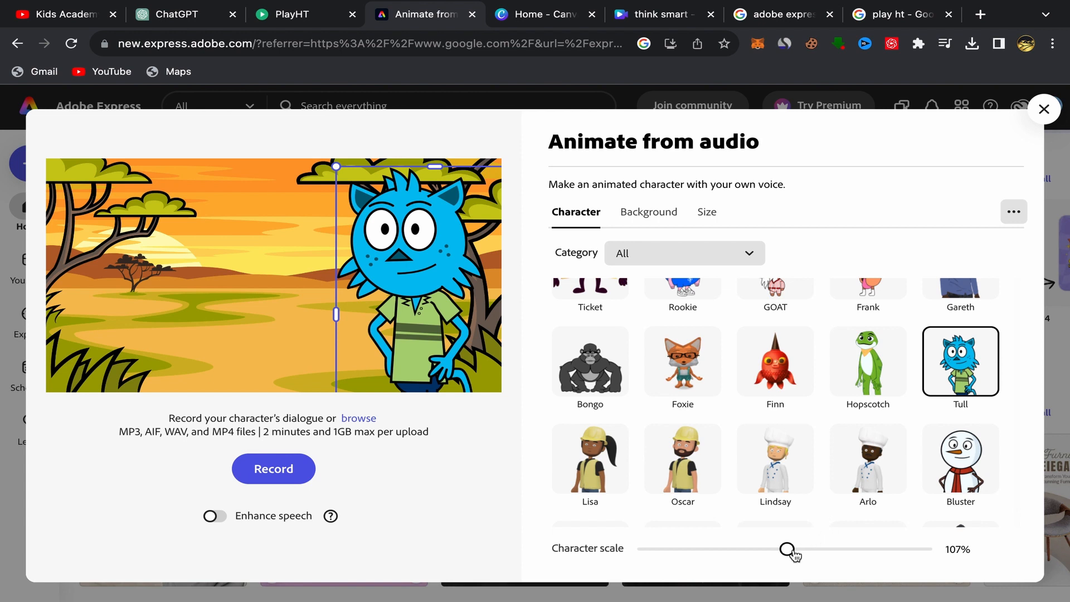
- Resize the Tull character to about 81% and position its full body within the right part of the scene
drag(786, 549, 727, 550)
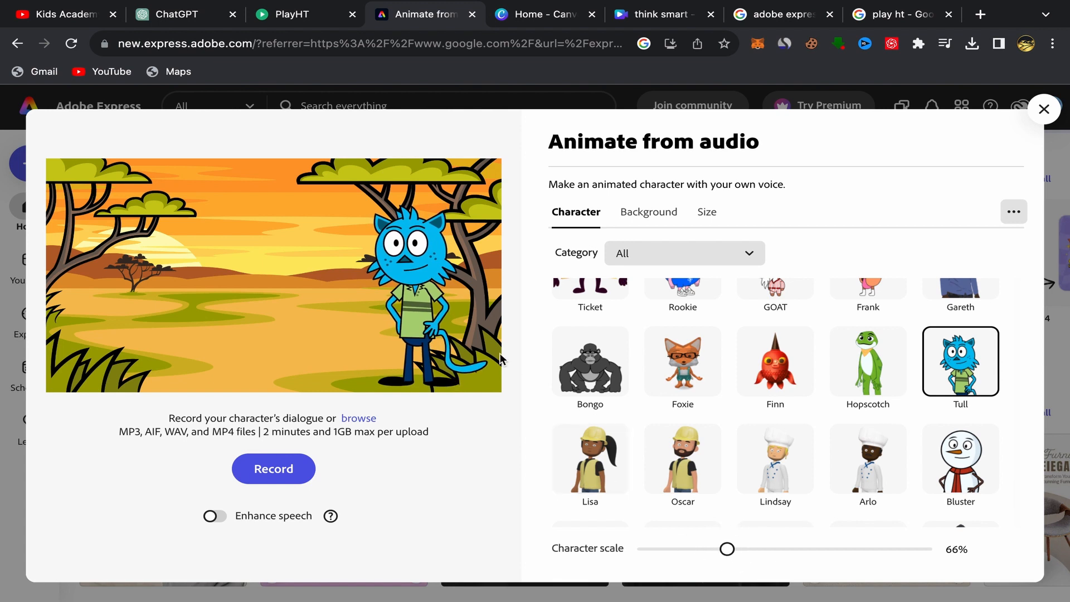
drag(448, 303, 455, 263)
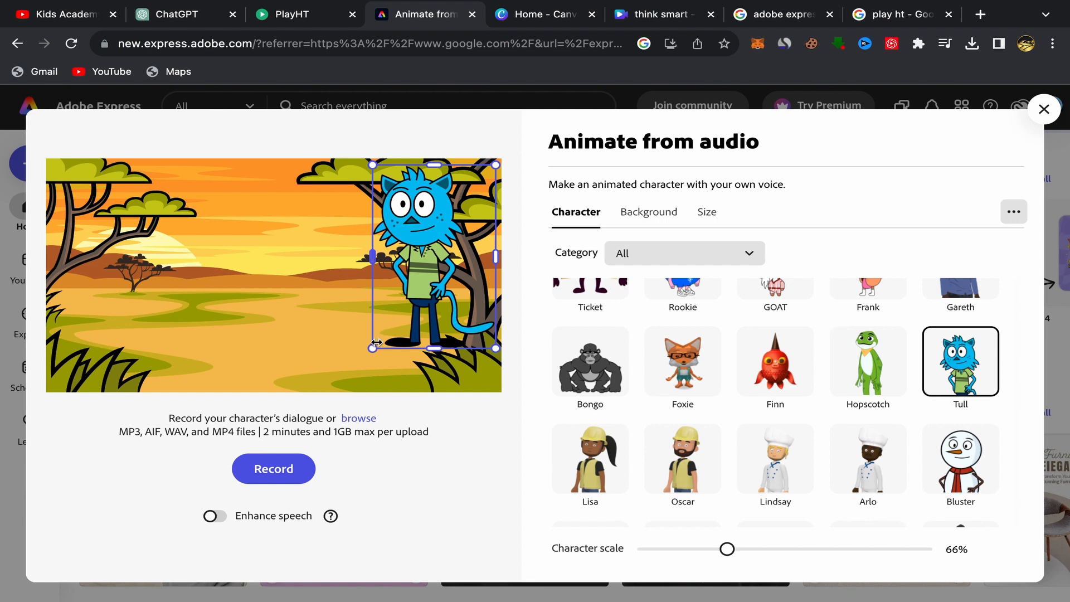
drag(373, 348, 339, 378)
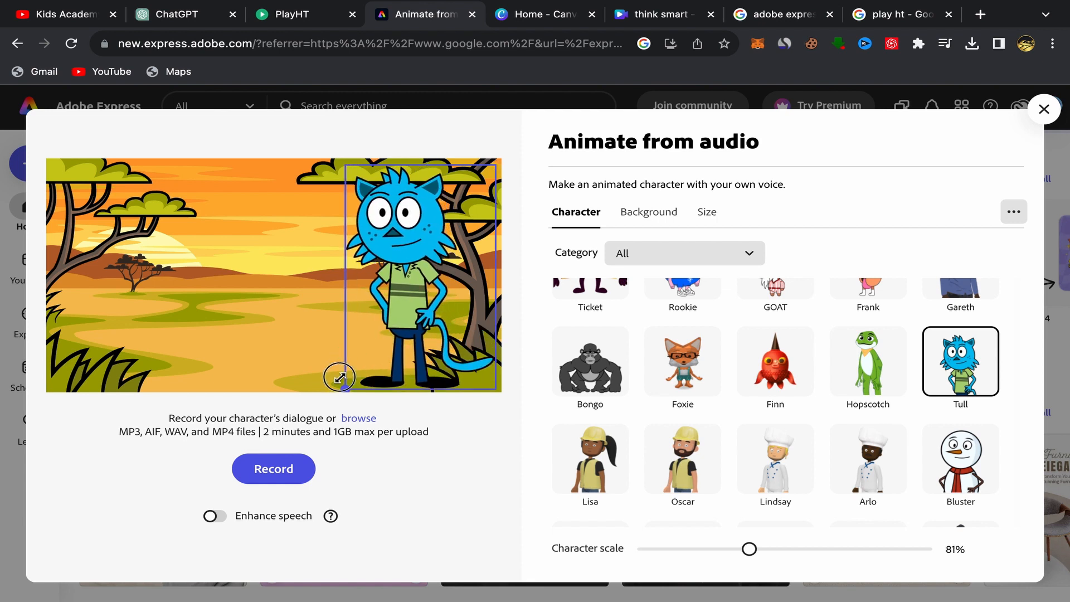
- Upload Gray Modern Designer Zoom Virtual Background.png from Downloads as the scene's background image
click(641, 217)
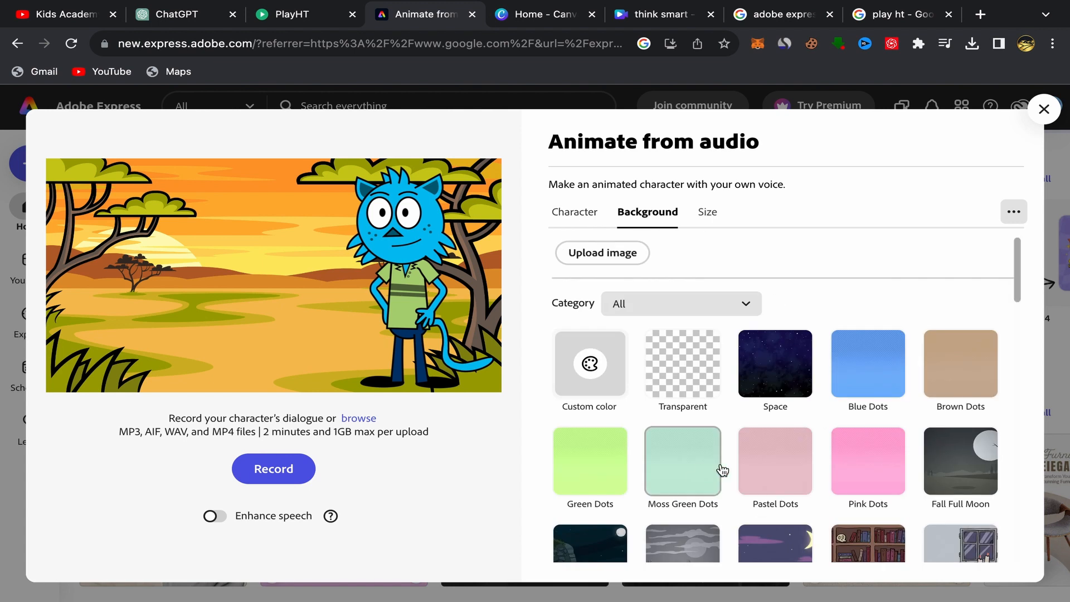
scroll(725, 367, down, 5)
scroll(724, 379, down, 1)
scroll(724, 345, up, 8)
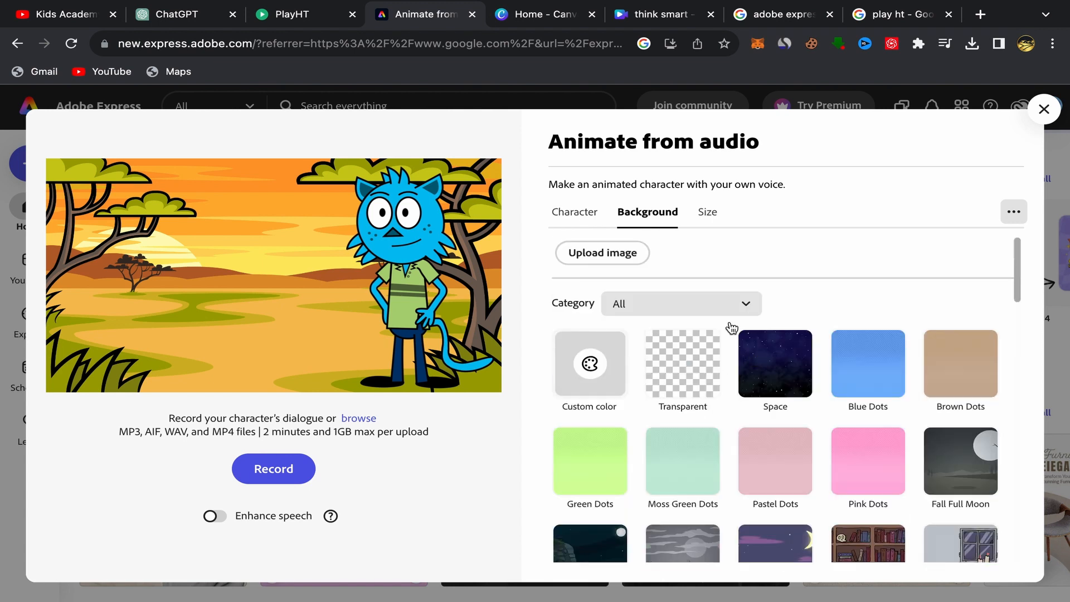
click(584, 262)
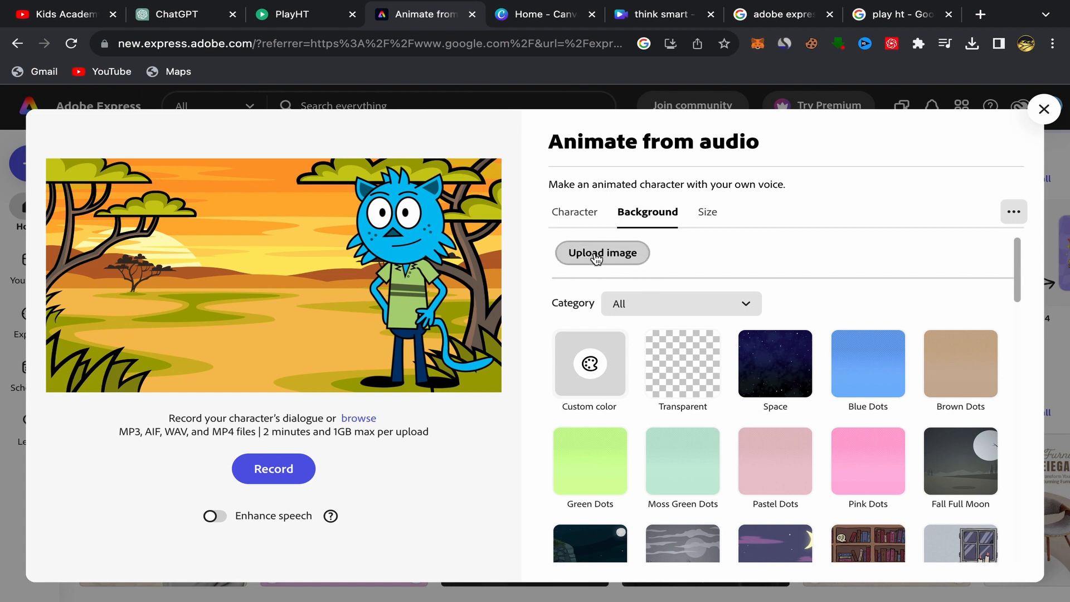
click(597, 258)
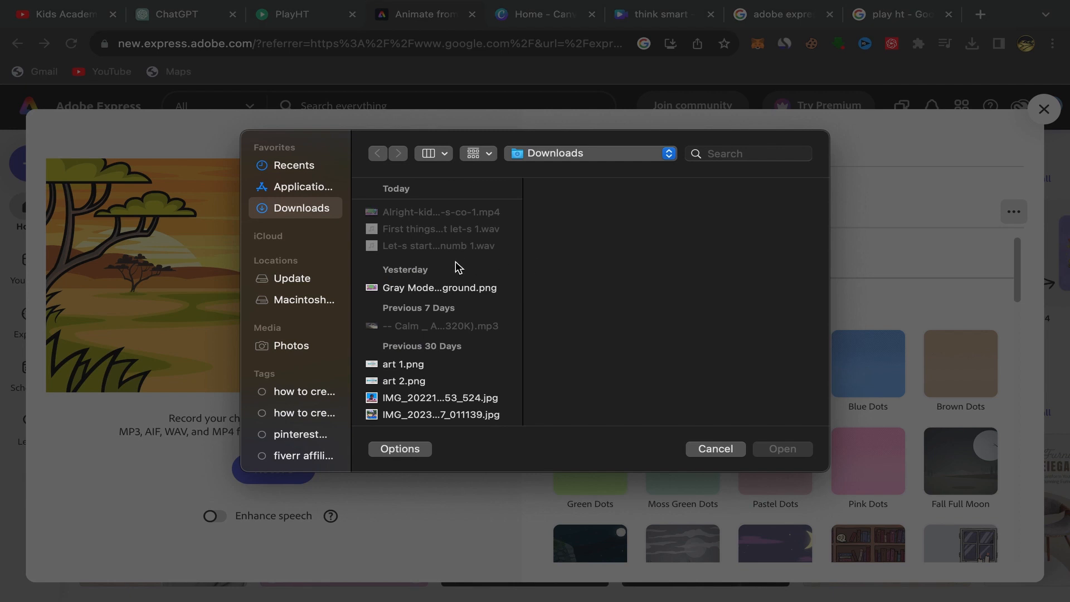
click(438, 296)
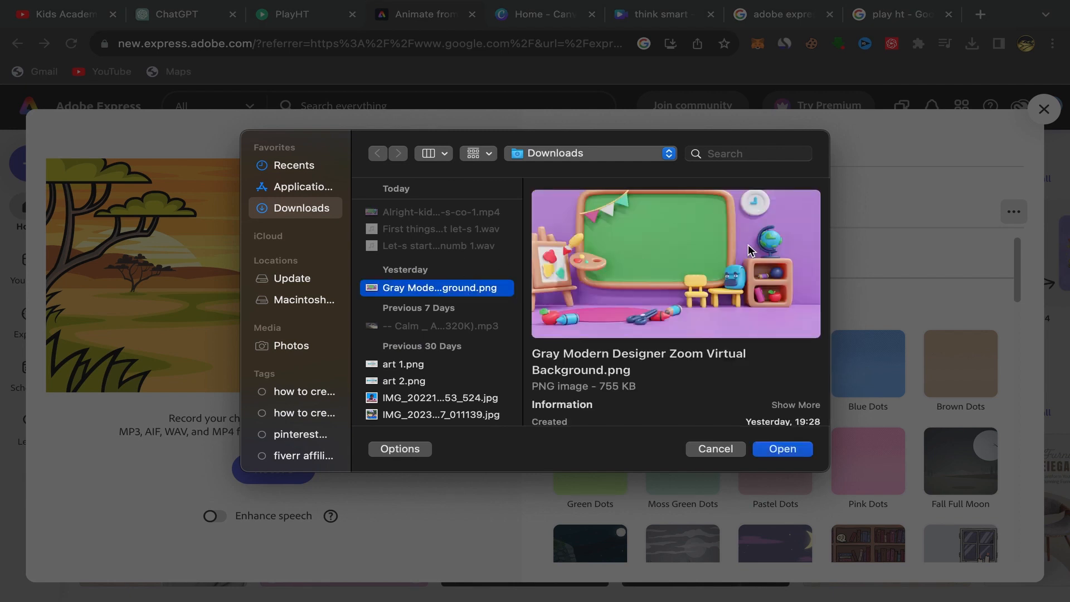
click(782, 455)
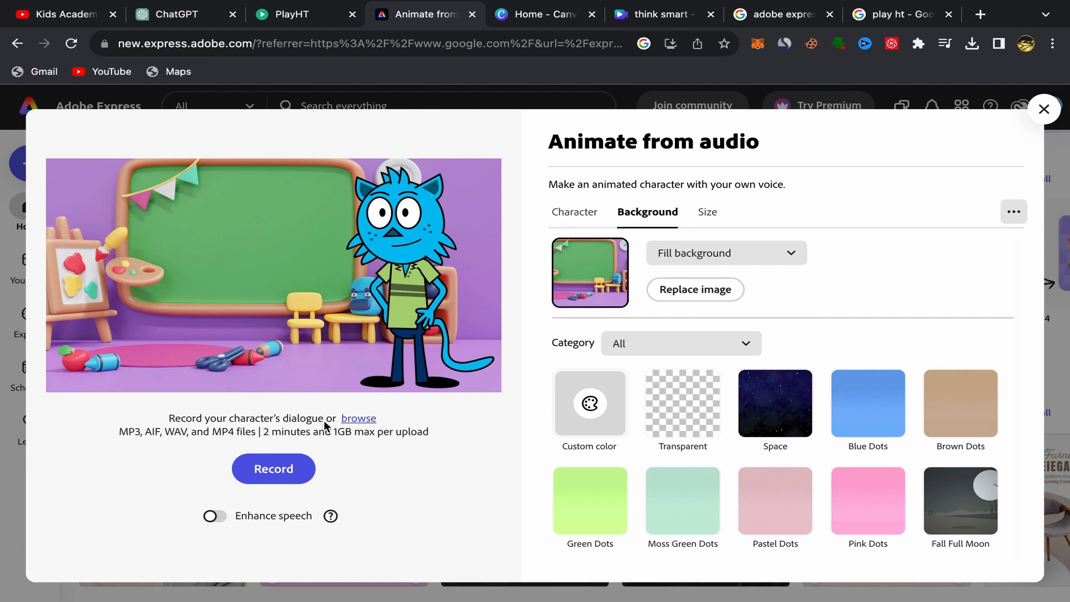
- Upload the voice-over file First things first let-s 1.wav from Downloads as the character's dialogue
click(360, 421)
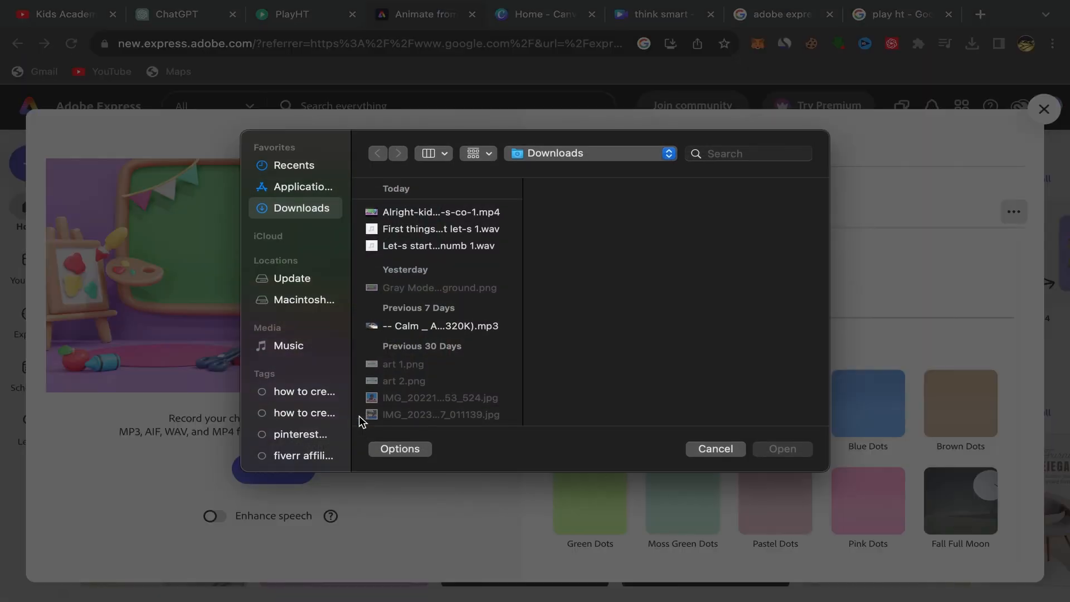
click(412, 229)
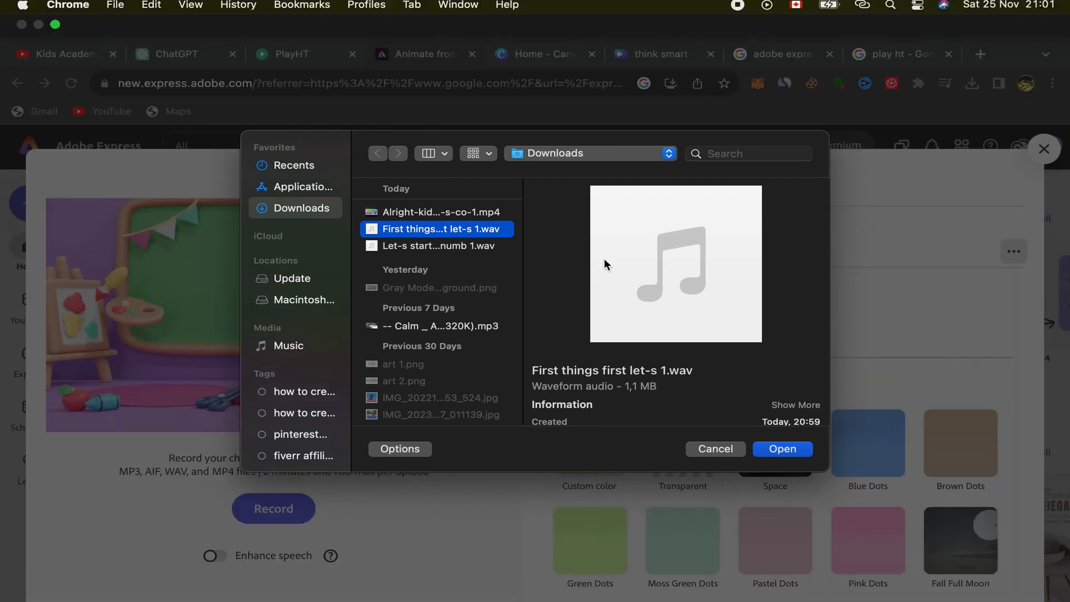
click(779, 448)
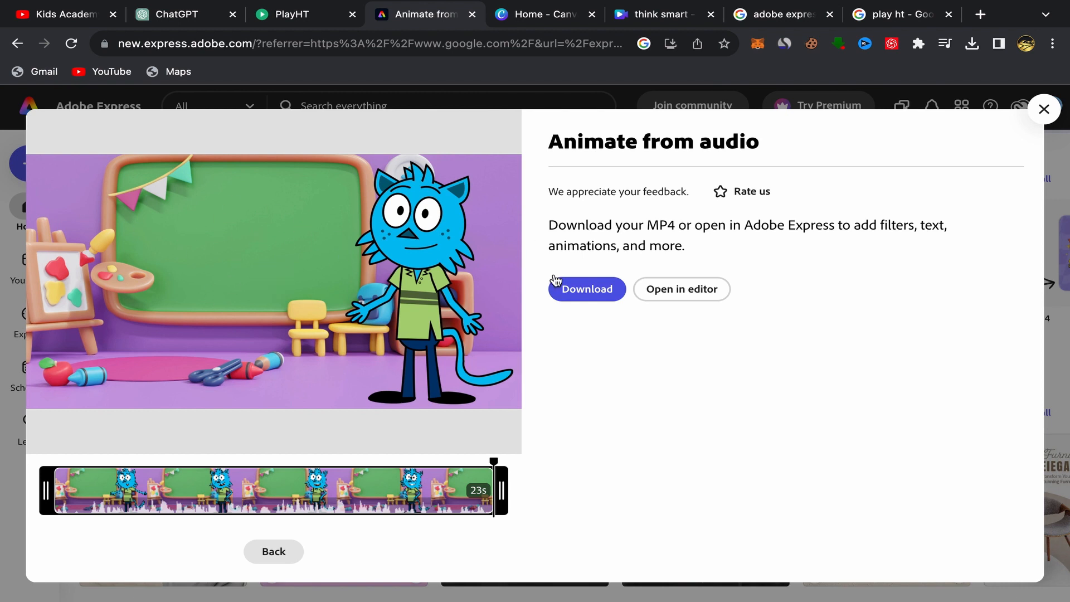
- Switch to the think smart video design in Canva and show its uploaded files
click(544, 18)
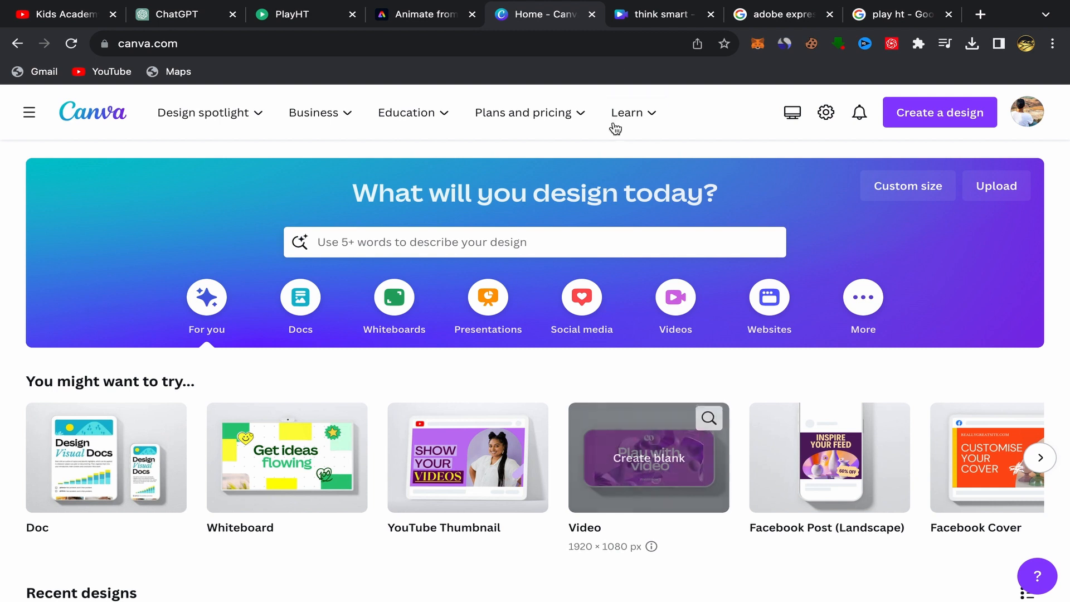
click(660, 20)
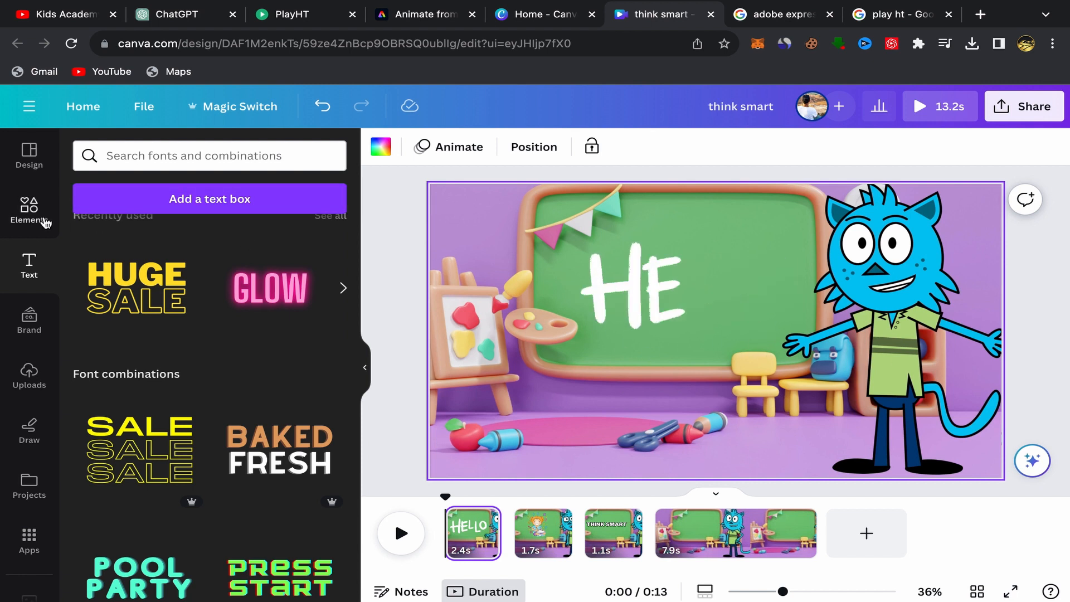
click(28, 377)
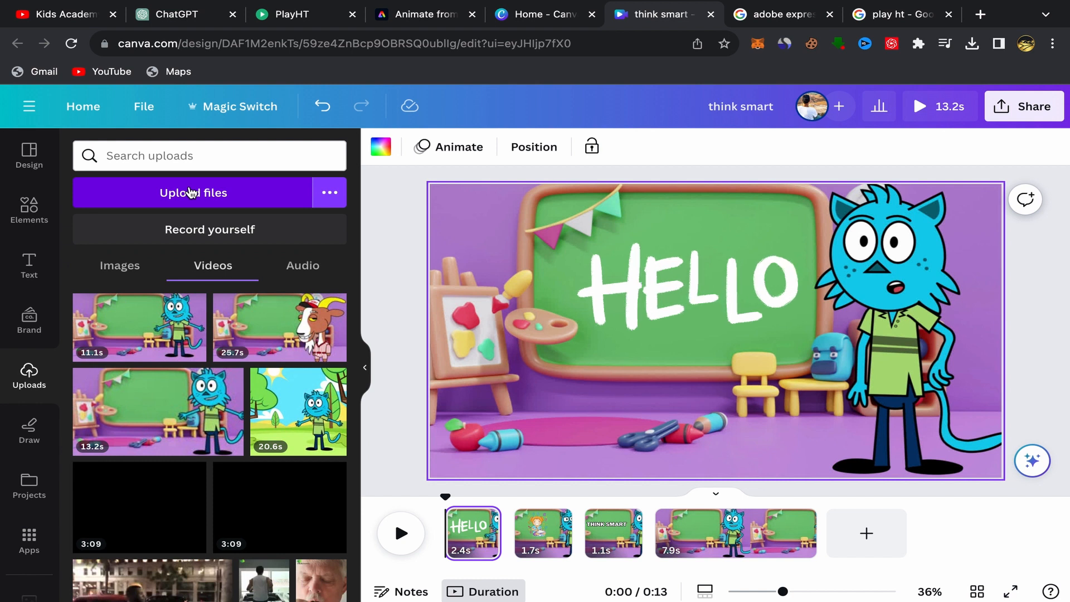
click(190, 192)
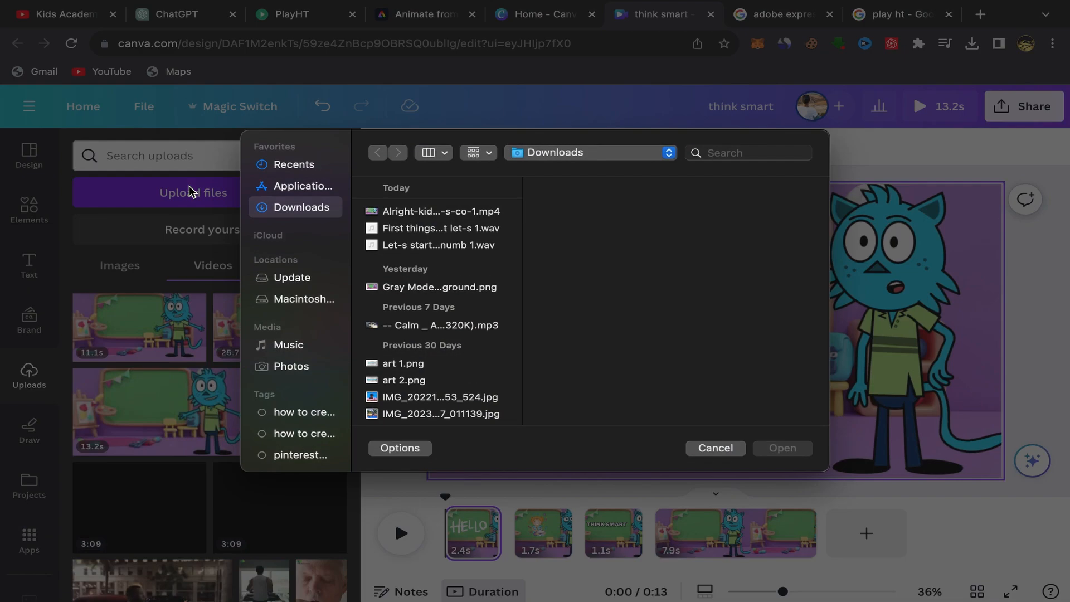
click(410, 214)
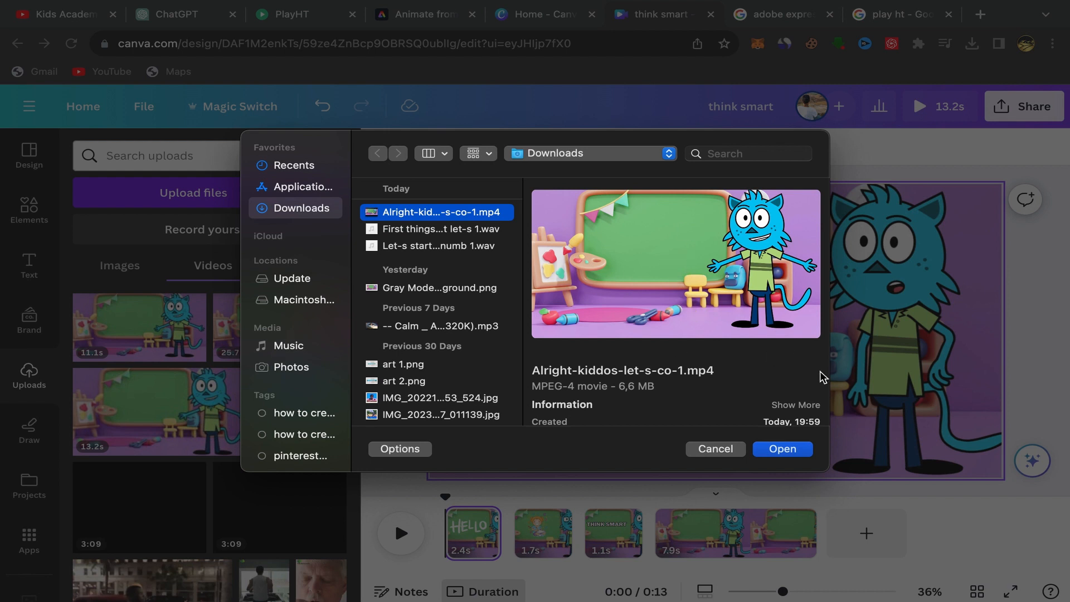
click(722, 451)
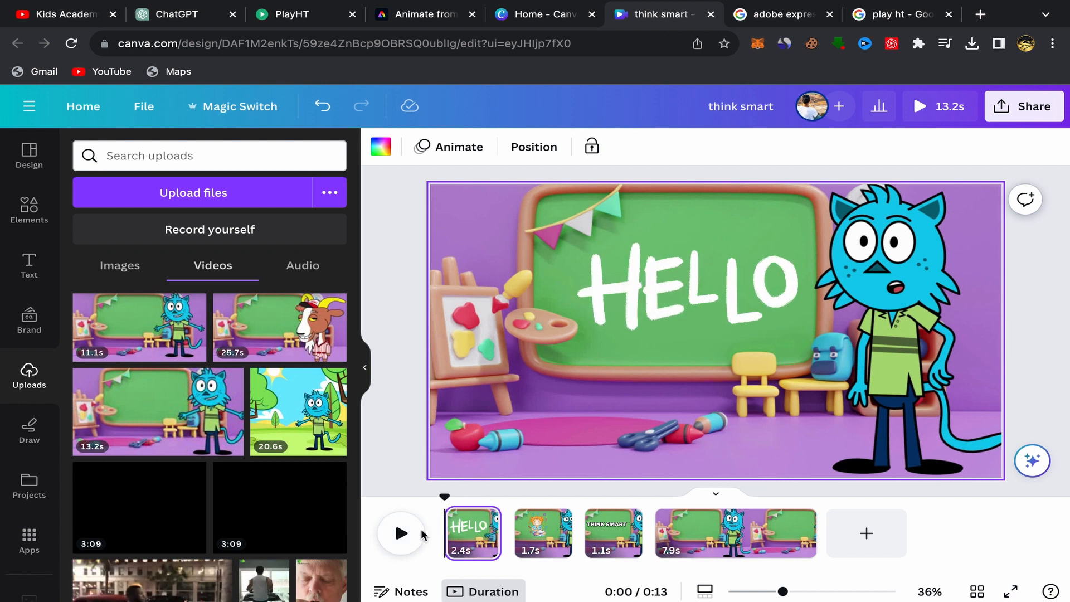
- Play back the opening HELLO scene of the think smart video and pause the playback
click(402, 535)
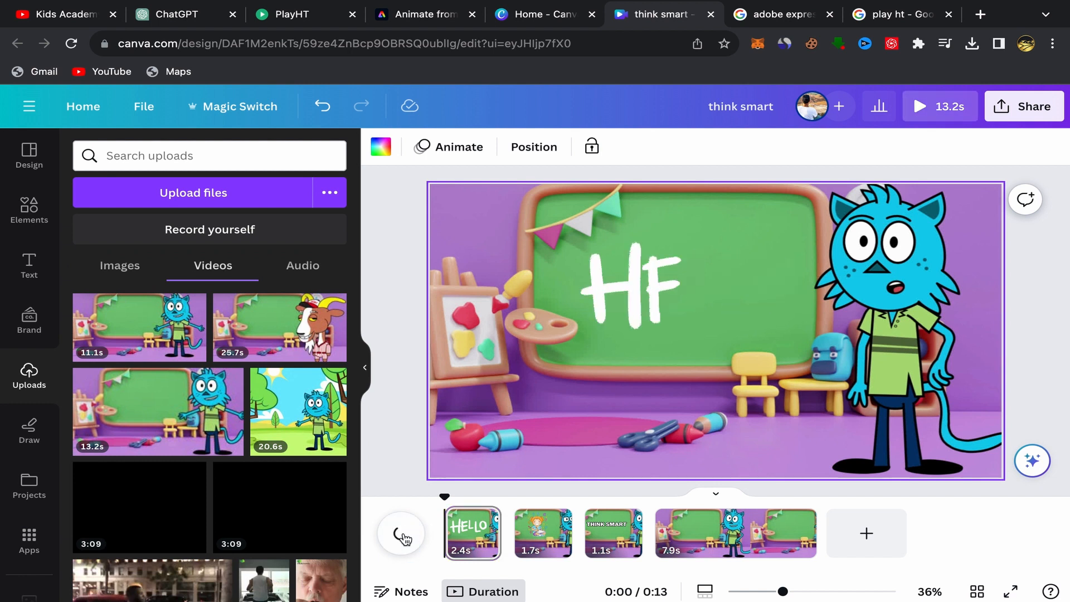
click(402, 535)
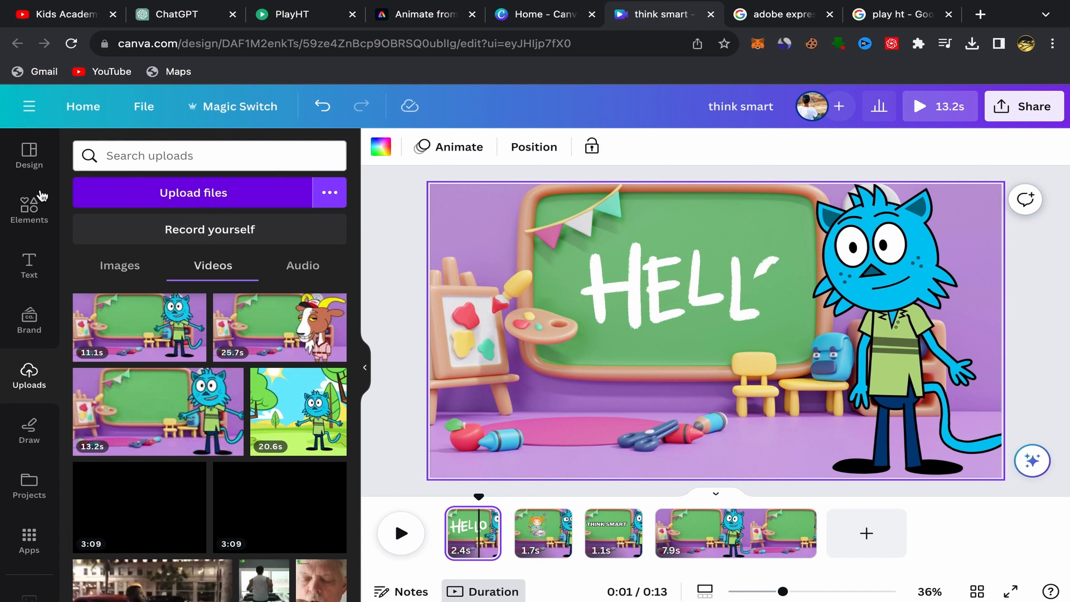
- Search the elements for "hello" and browse the graphics results for a brush-lettered HELLO
click(27, 222)
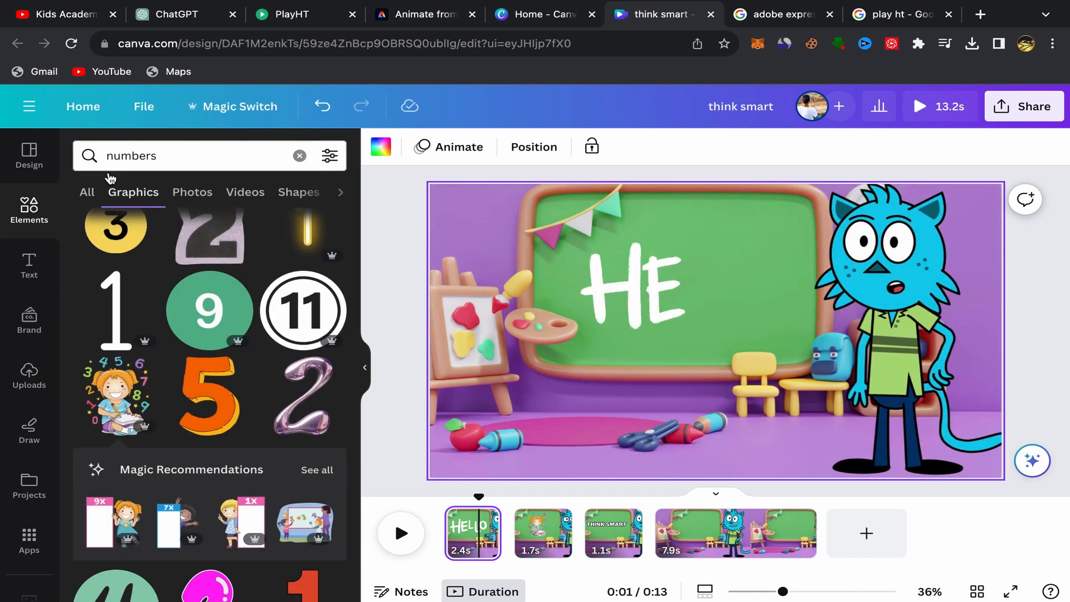
click(284, 159)
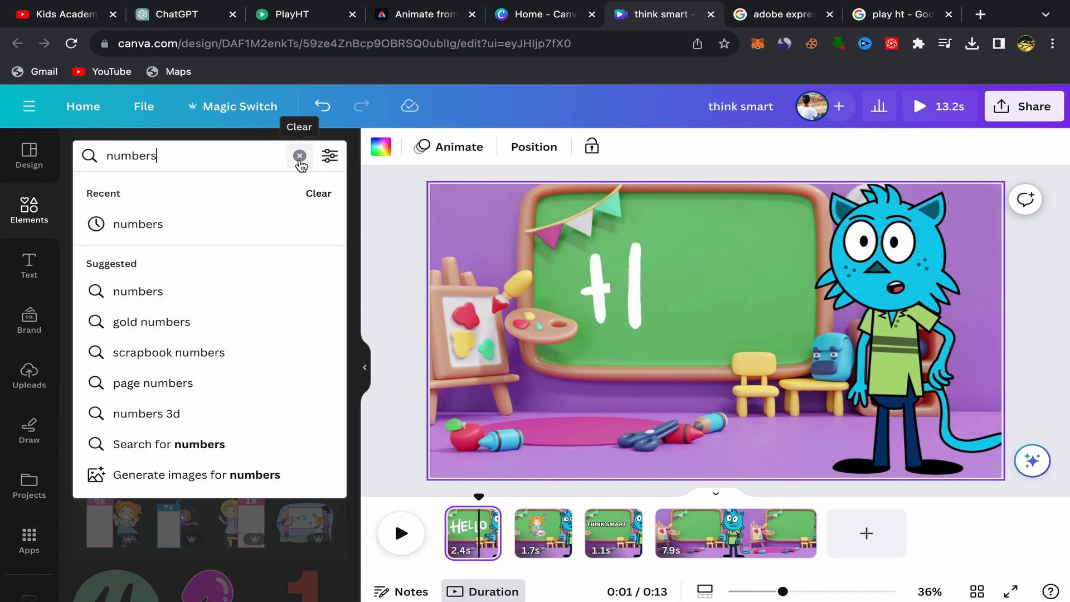
click(299, 156)
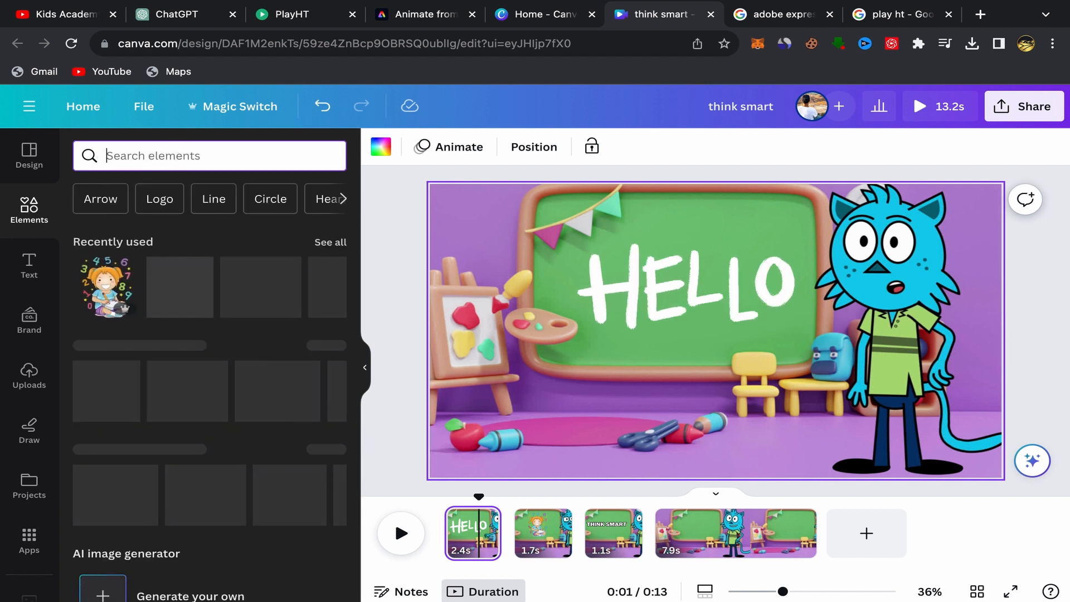
text(he)
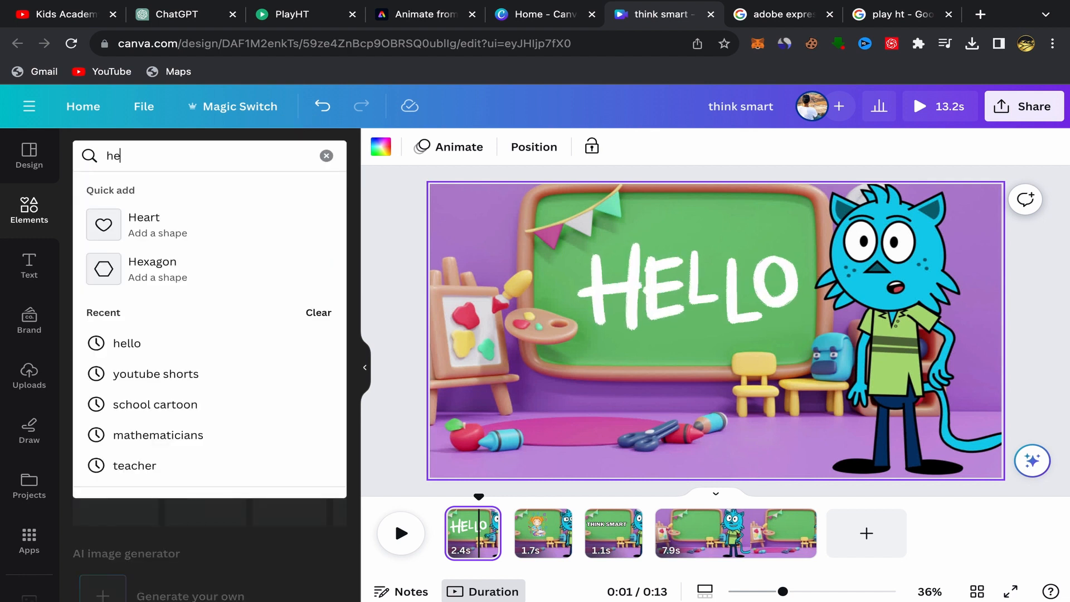
text(llo)
key(Return)
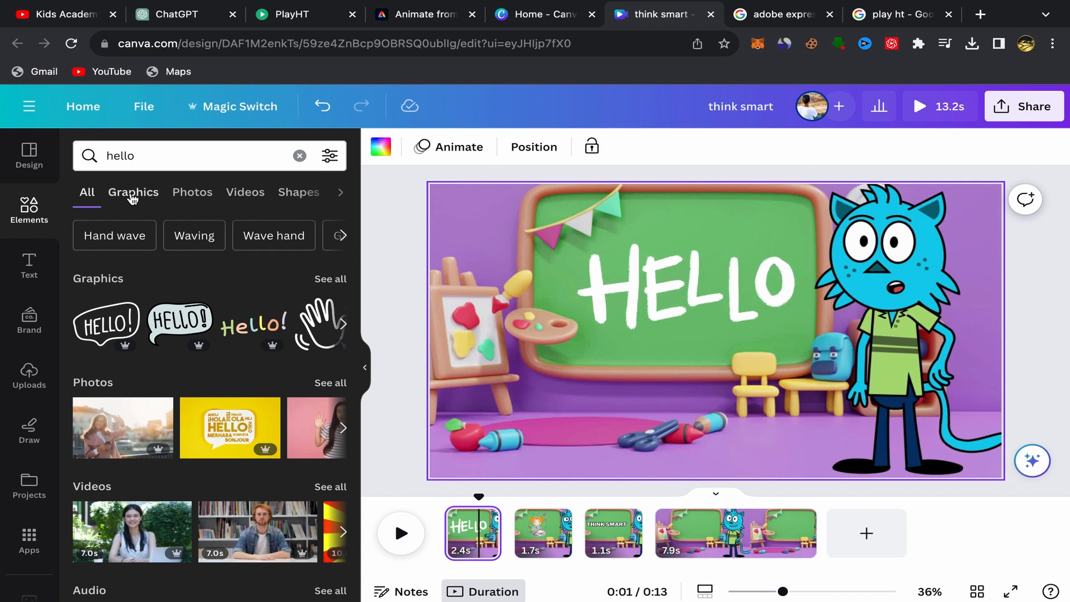
click(140, 195)
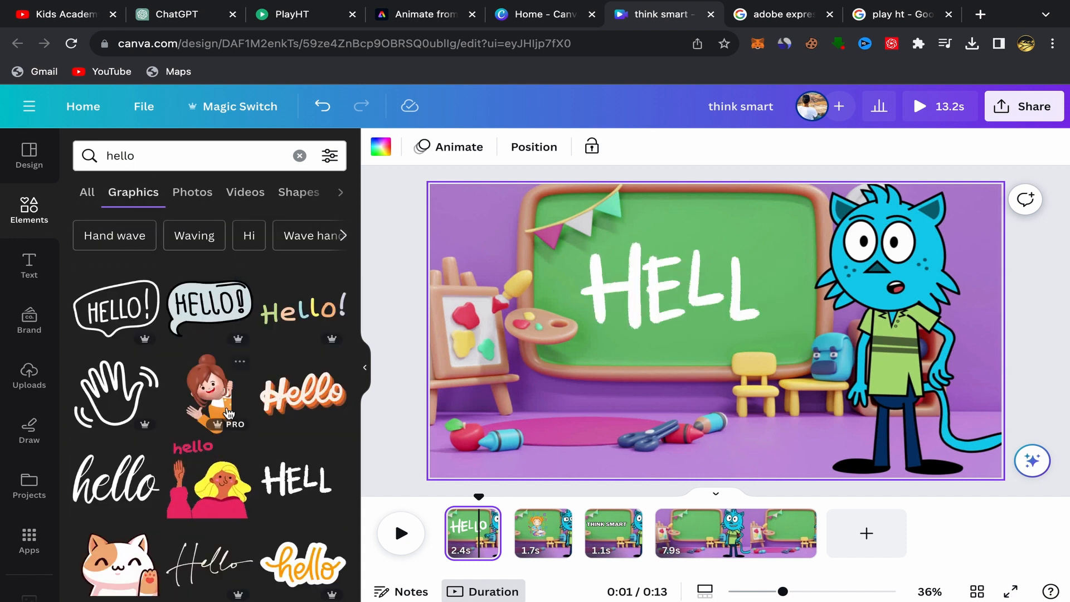
scroll(228, 415, down, 2)
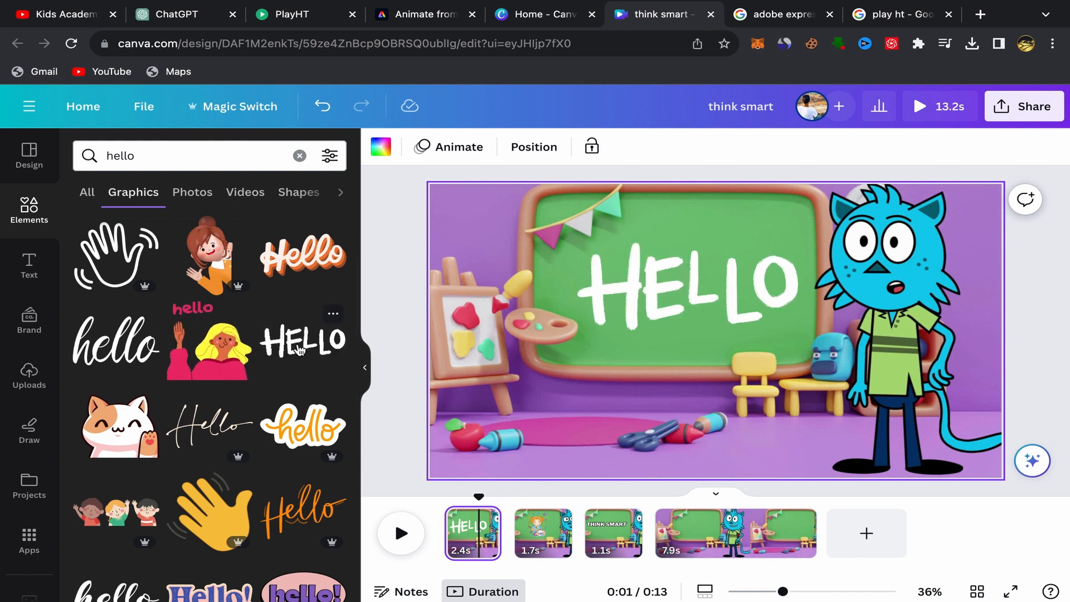
scroll(223, 363, down, 5)
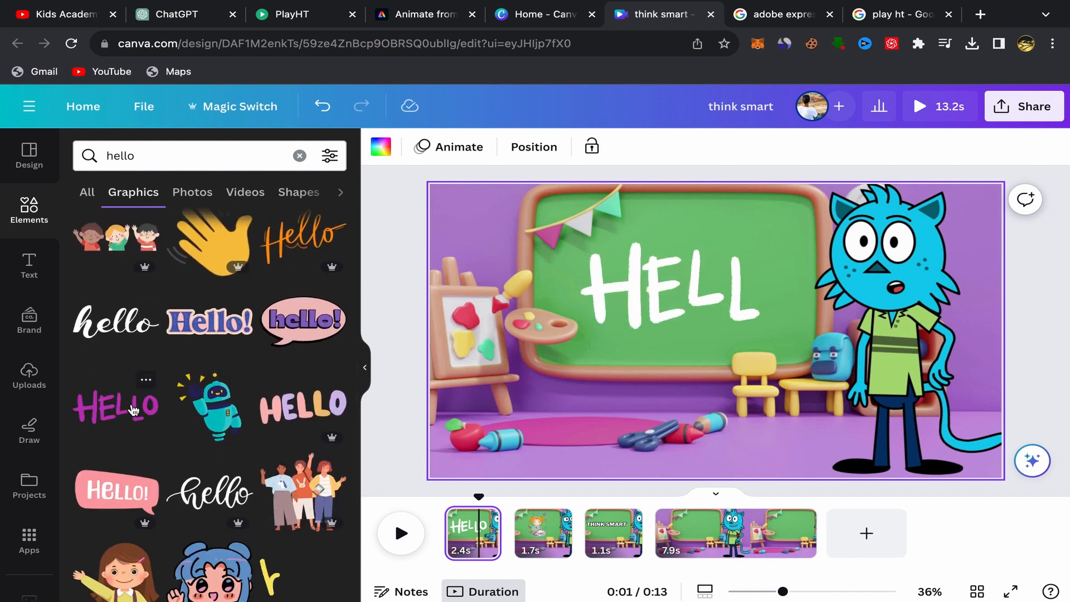
- Replace the white HELLO in the first scene with the colour-changing brush-lettered HELLO graphic, scaled to fit inside the chalkboard
click(644, 289)
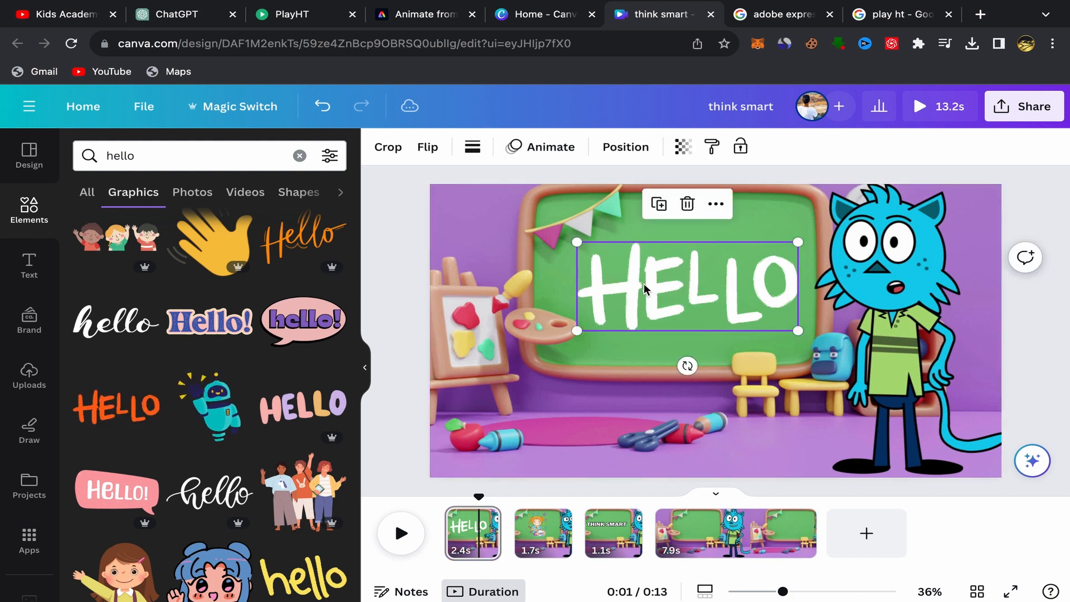
click(686, 207)
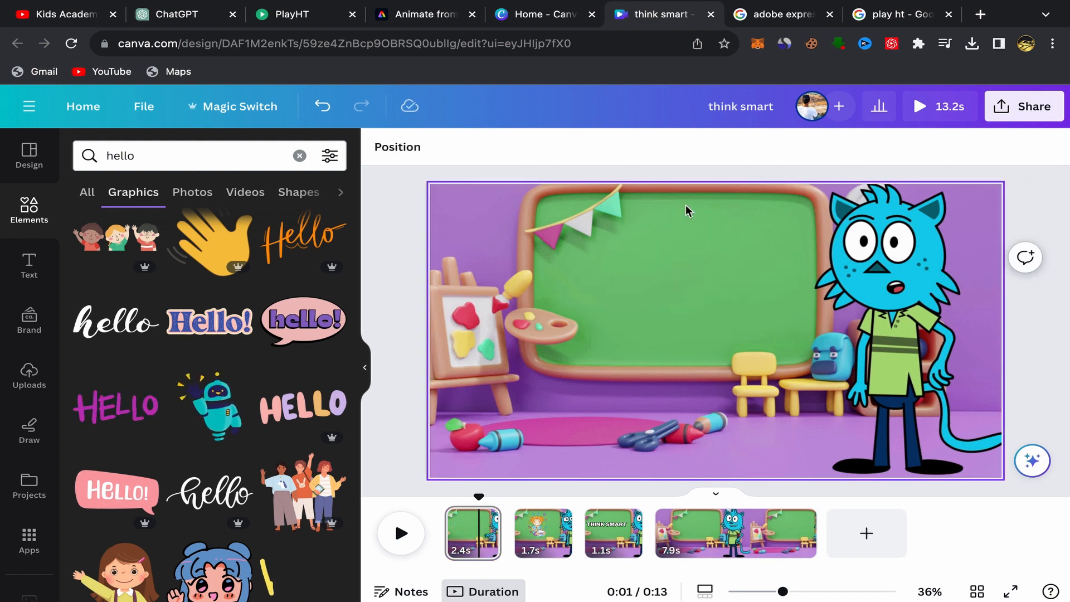
click(115, 404)
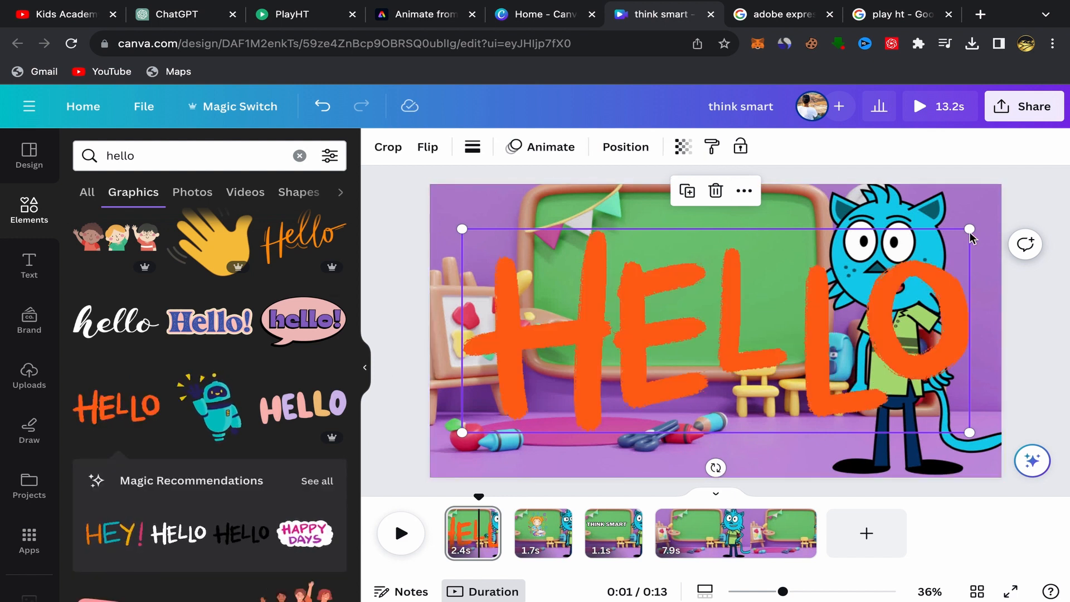
drag(970, 228, 730, 290)
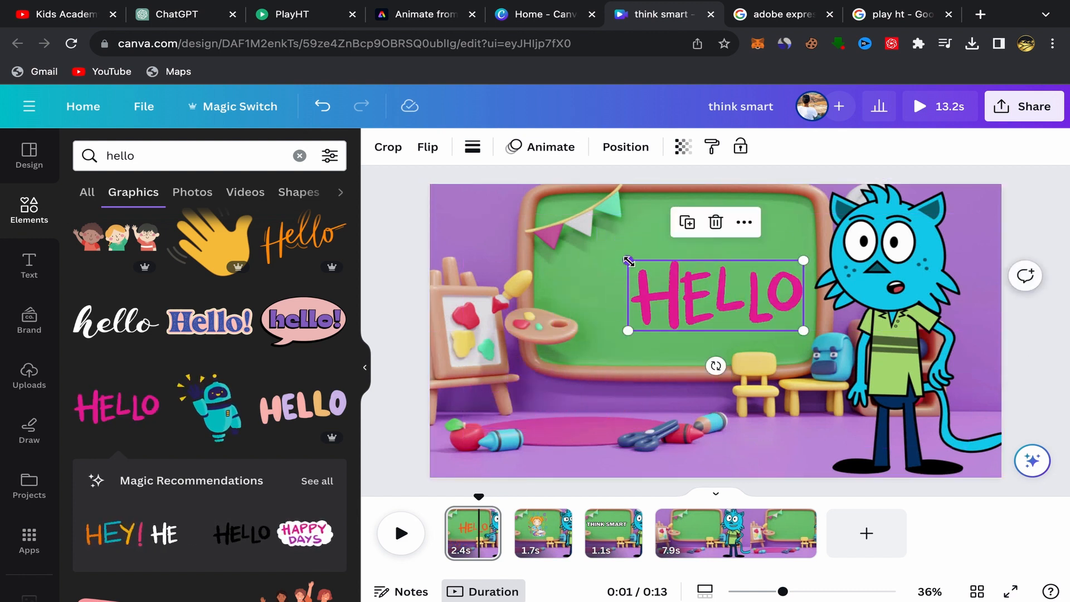
drag(628, 261, 564, 235)
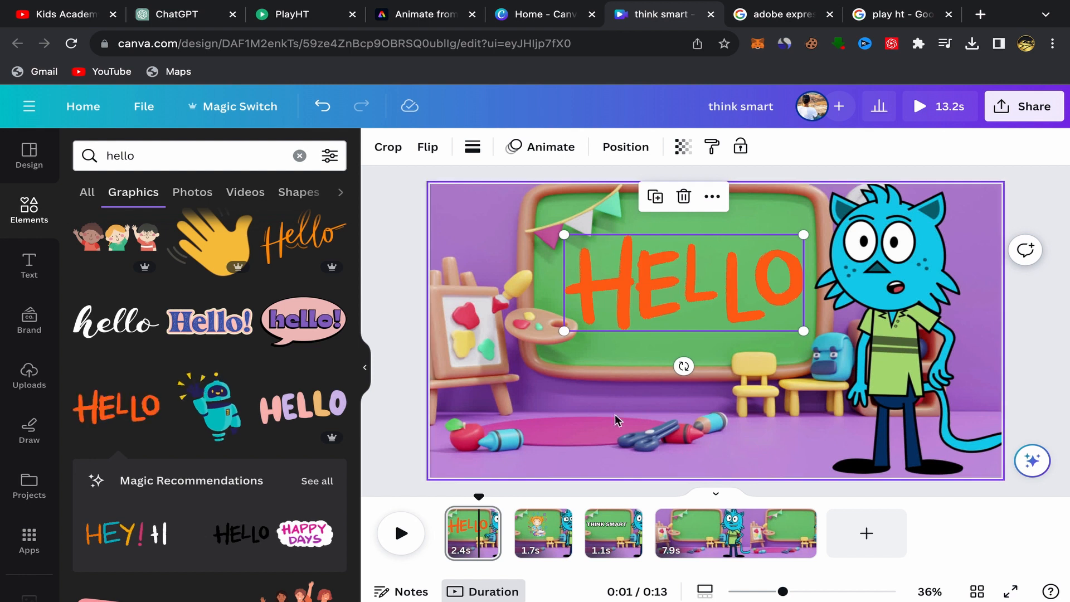
- Play the video into the second scene, stop there, and search the graphic elements for "numbers for kids"
click(401, 533)
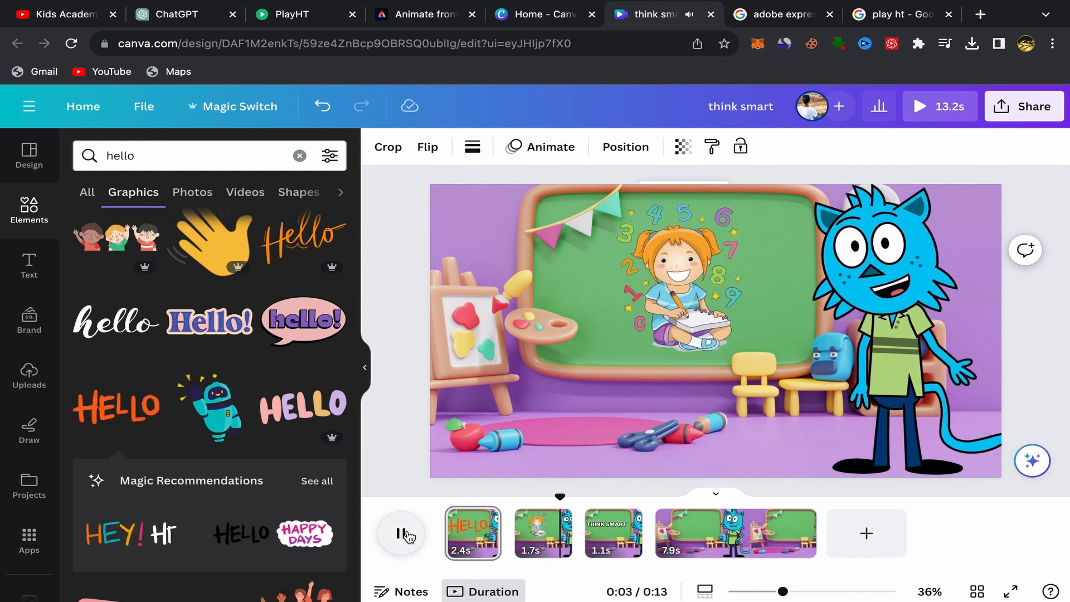
click(721, 275)
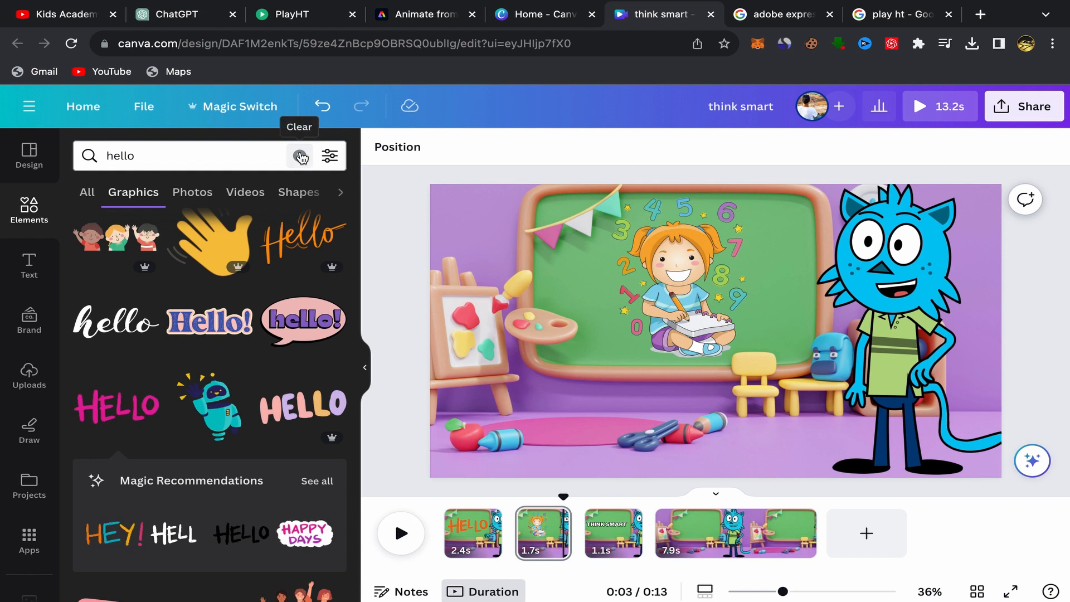
click(39, 222)
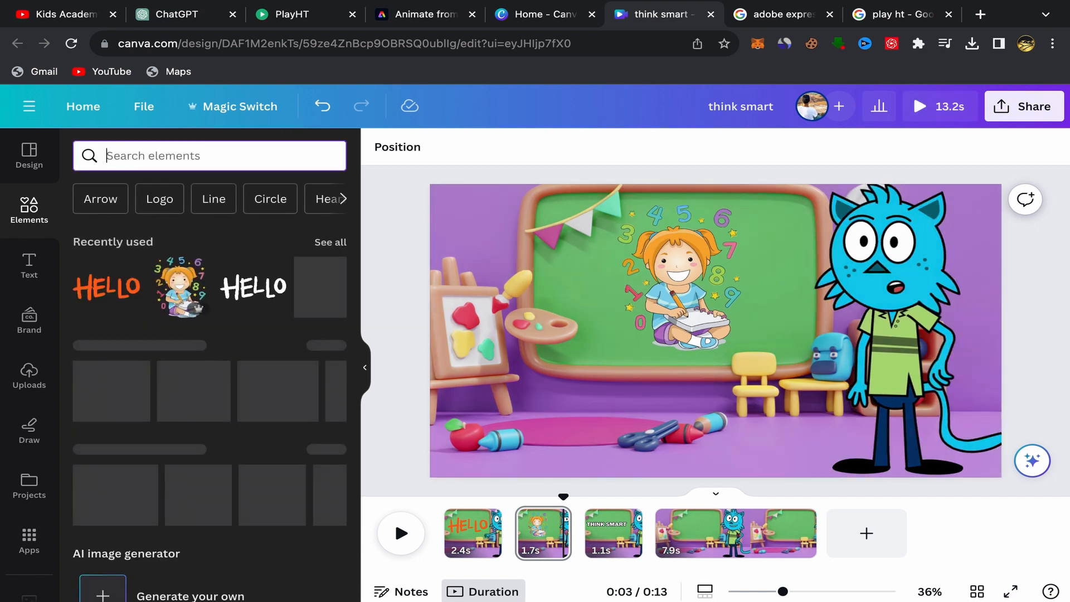
text(numbers f)
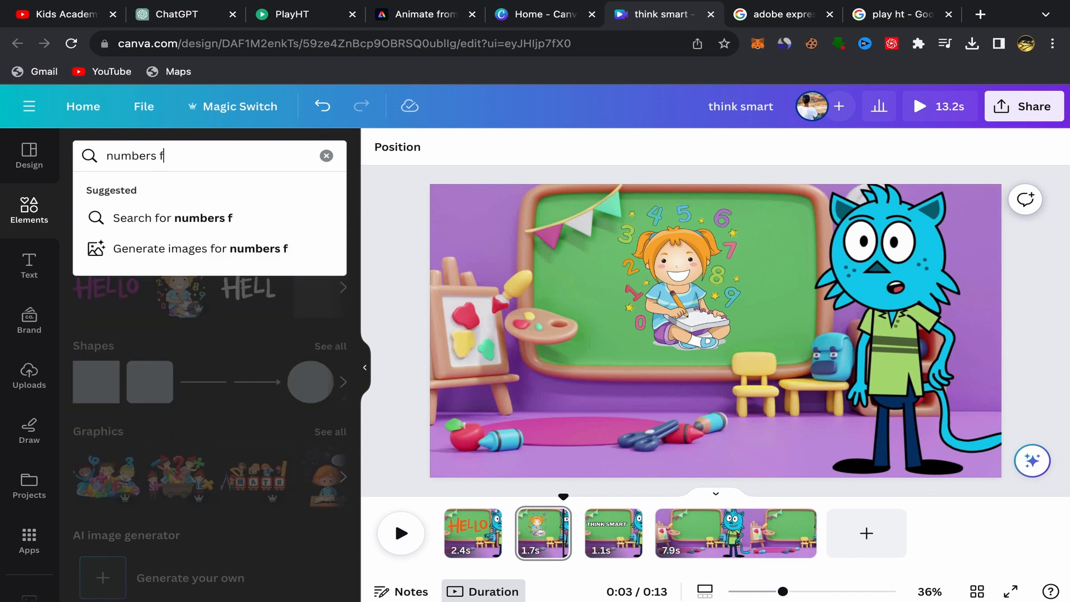
text(or kids)
key(Return)
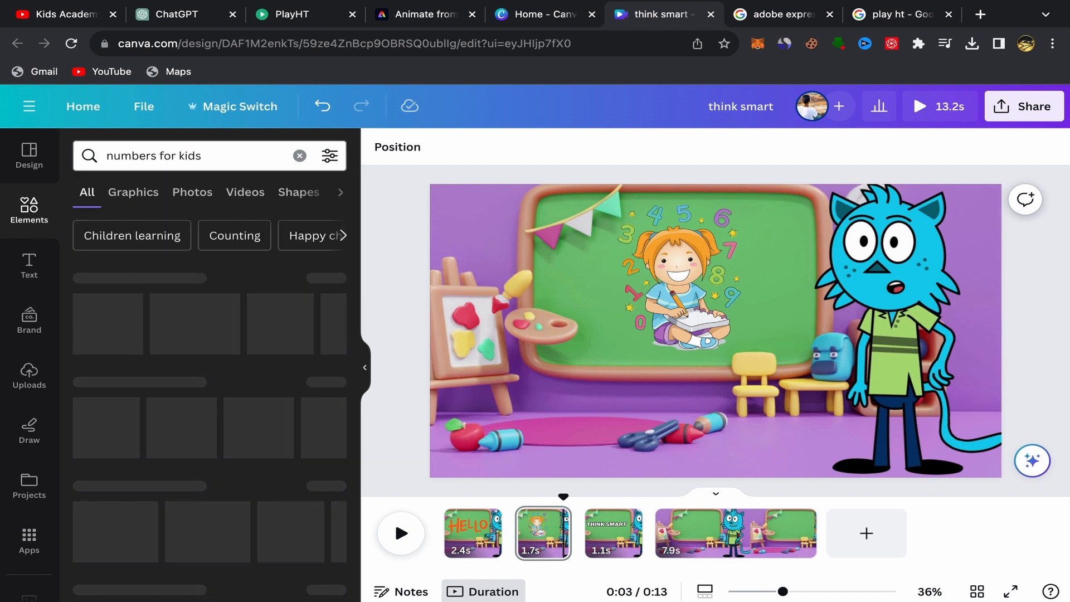
click(133, 194)
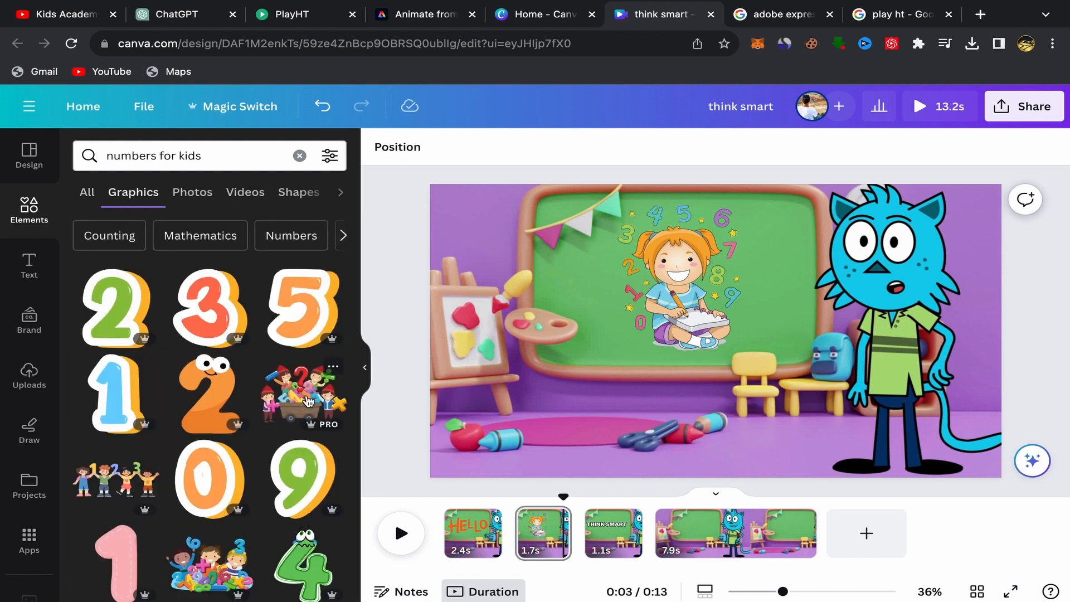
scroll(308, 401, down, 3)
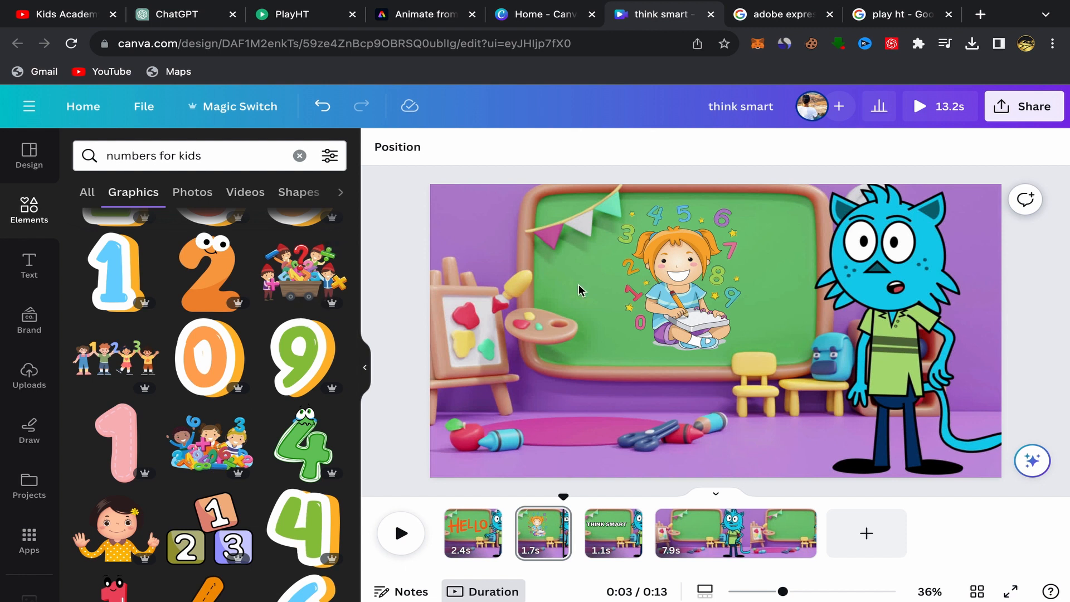
- Replace the girl-with-numbers graphic in the second scene with the children-and-number-cart graphic, centred on the chalkboard
click(696, 277)
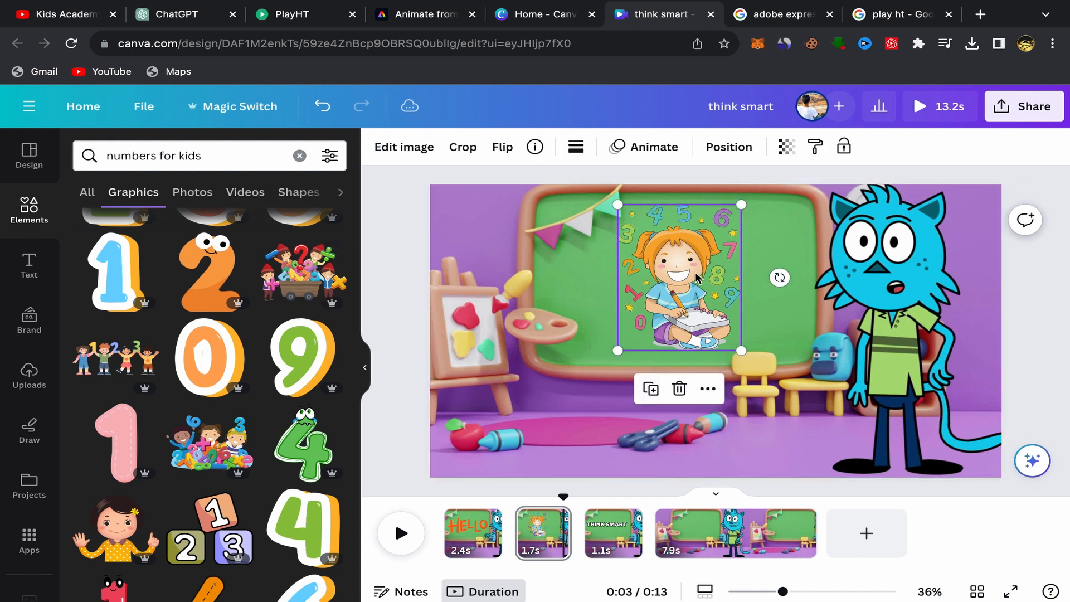
click(679, 390)
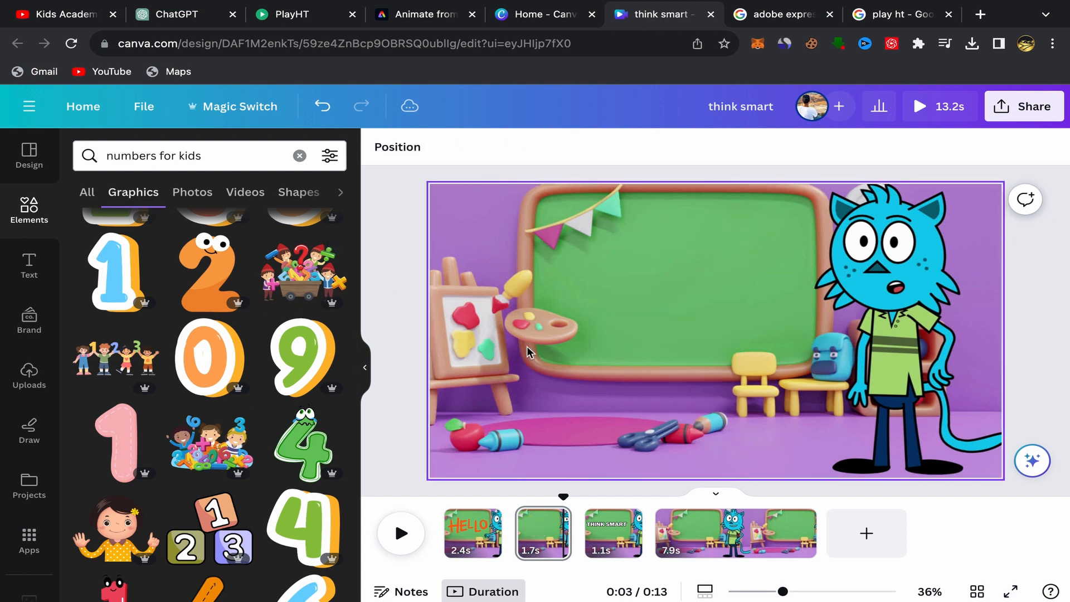
click(292, 277)
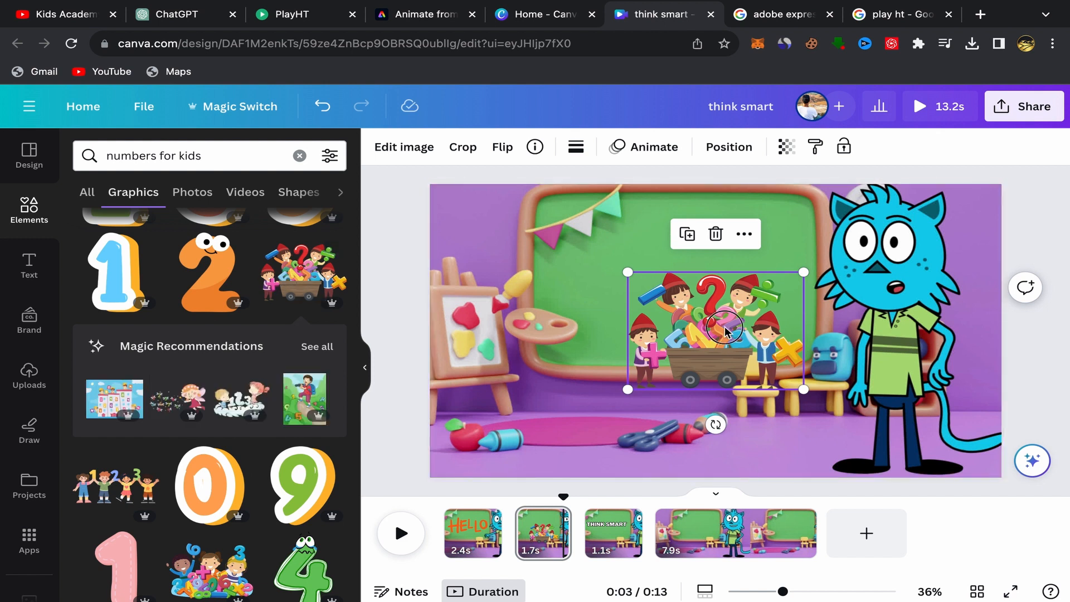
drag(725, 328, 699, 277)
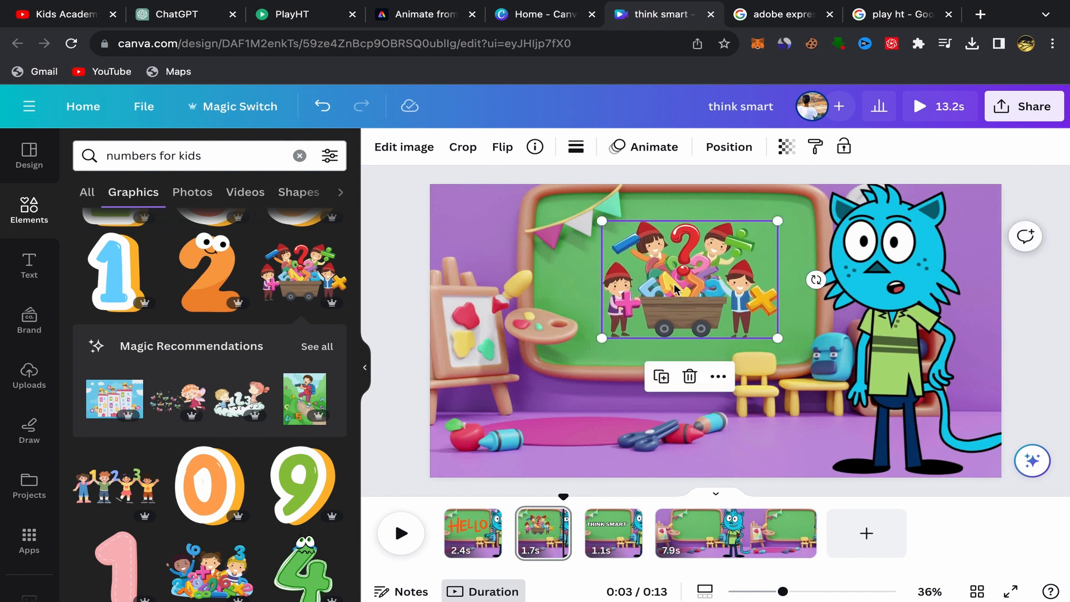
- Apply the Pulse motion effect to the number-cart graphic and lower its intensity to about one fifth of the range
click(570, 279)
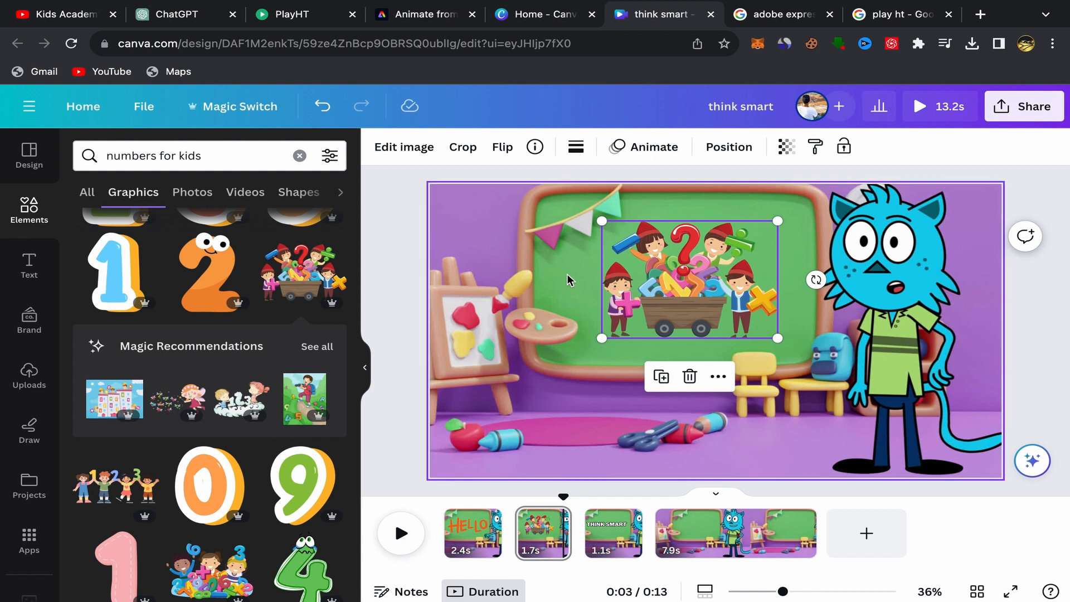
click(673, 275)
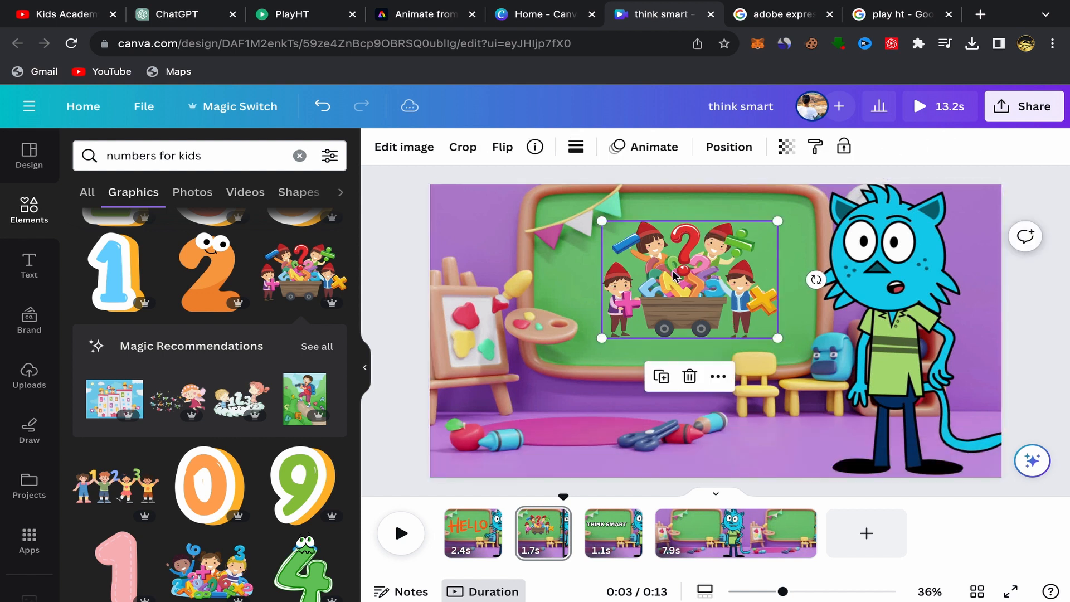
click(640, 154)
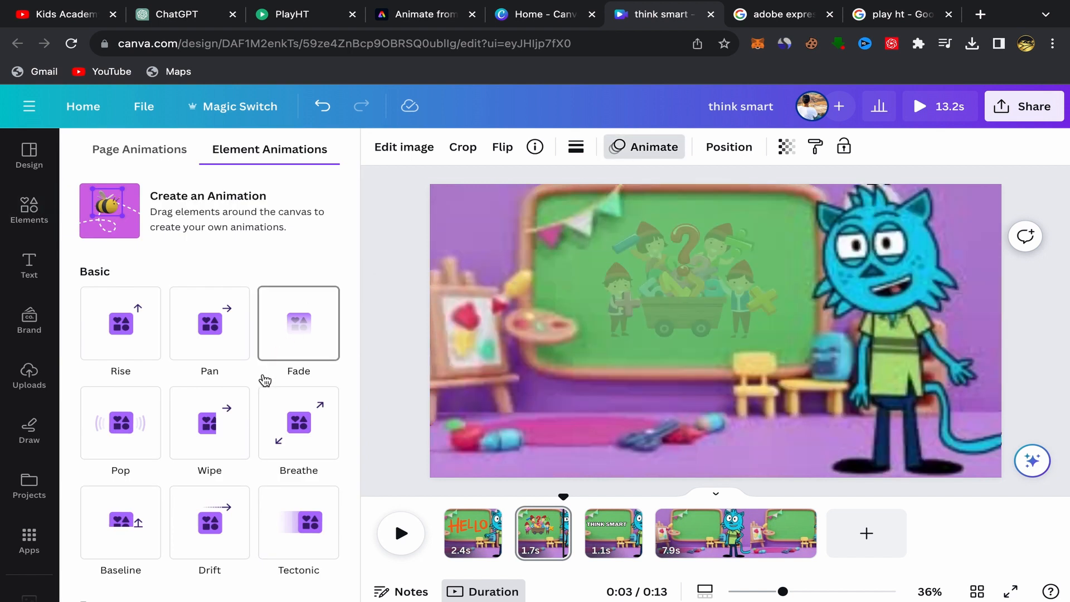
scroll(262, 379, down, 5)
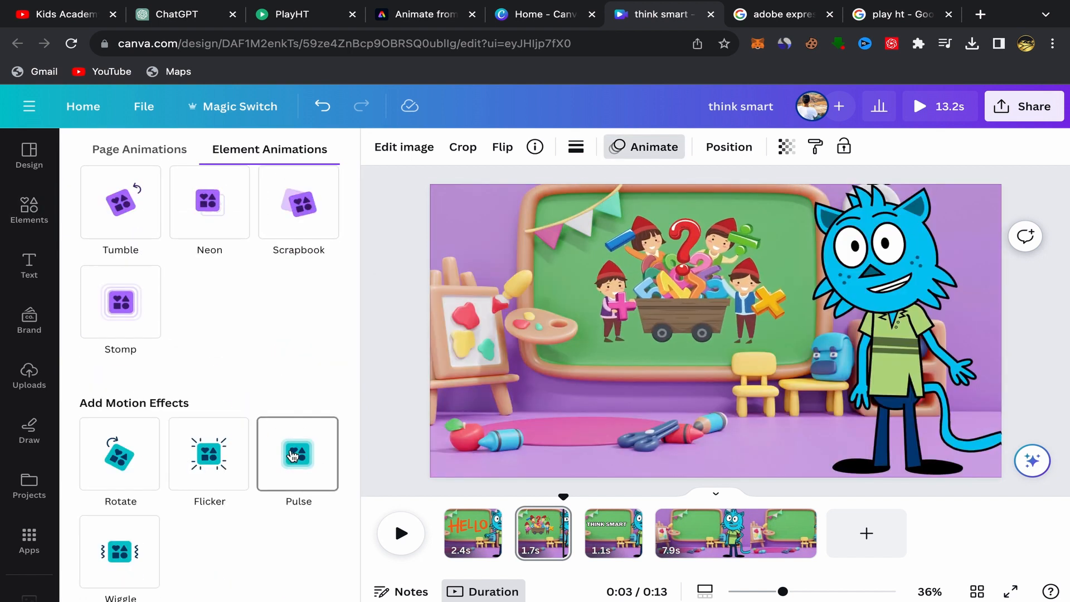
click(293, 456)
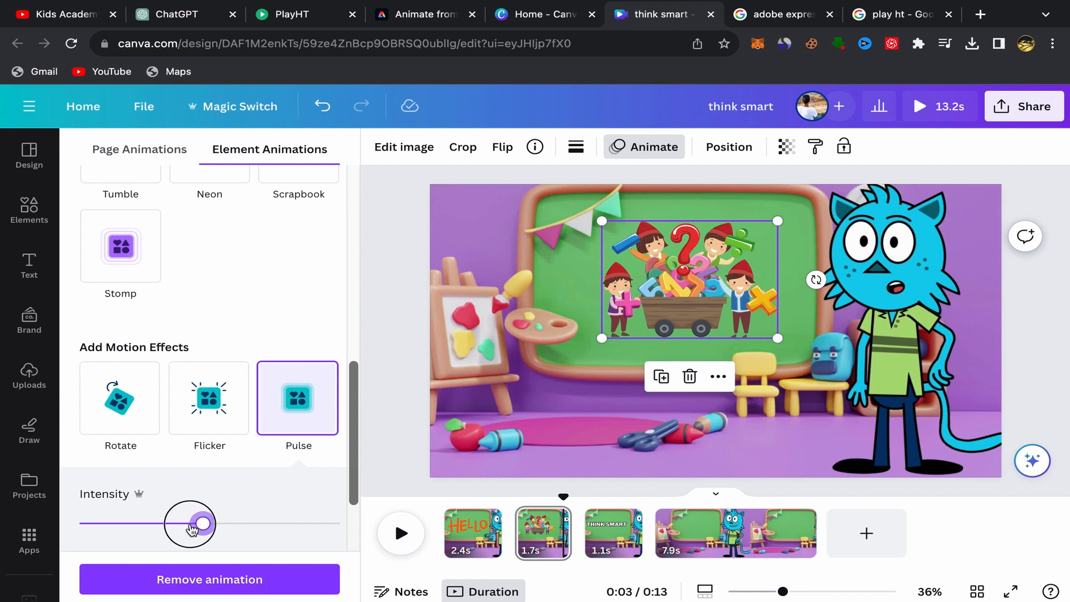
drag(193, 528, 133, 529)
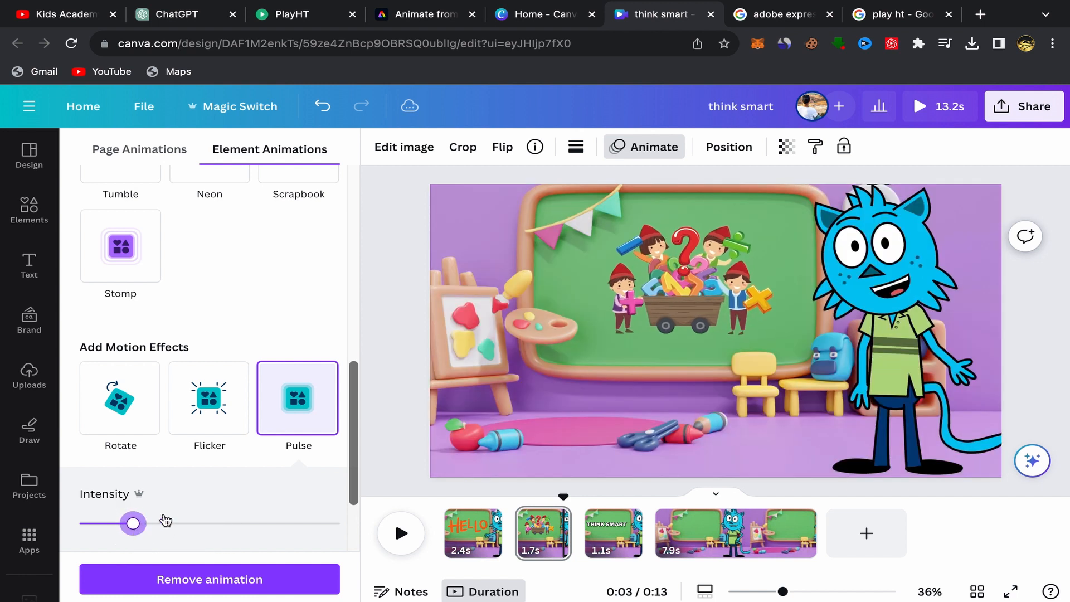
click(388, 411)
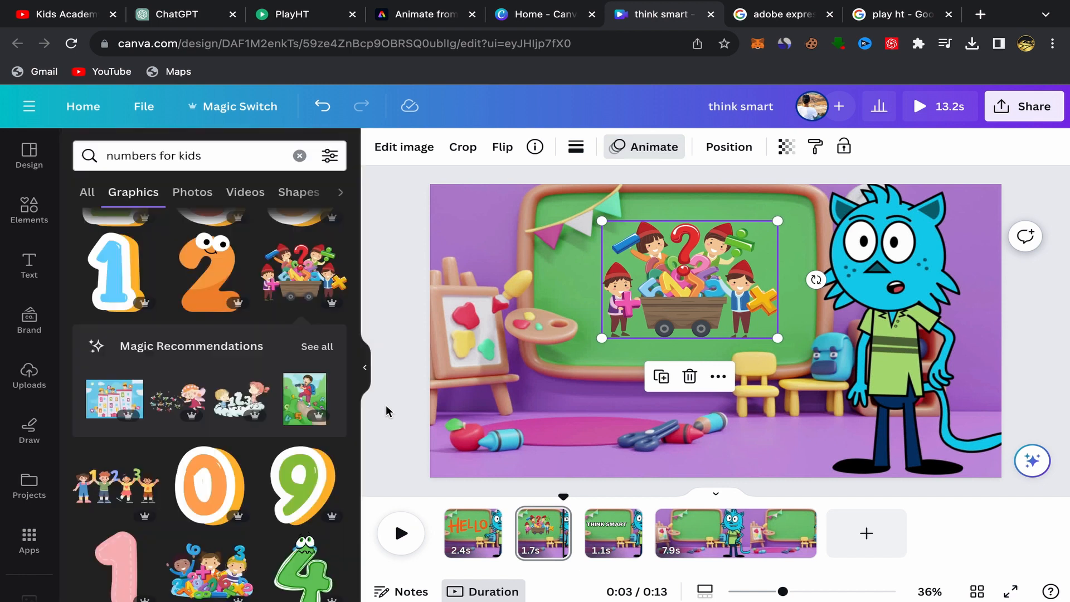
- Play back the video from the first scene and pause at the start of the fourth scene
click(439, 515)
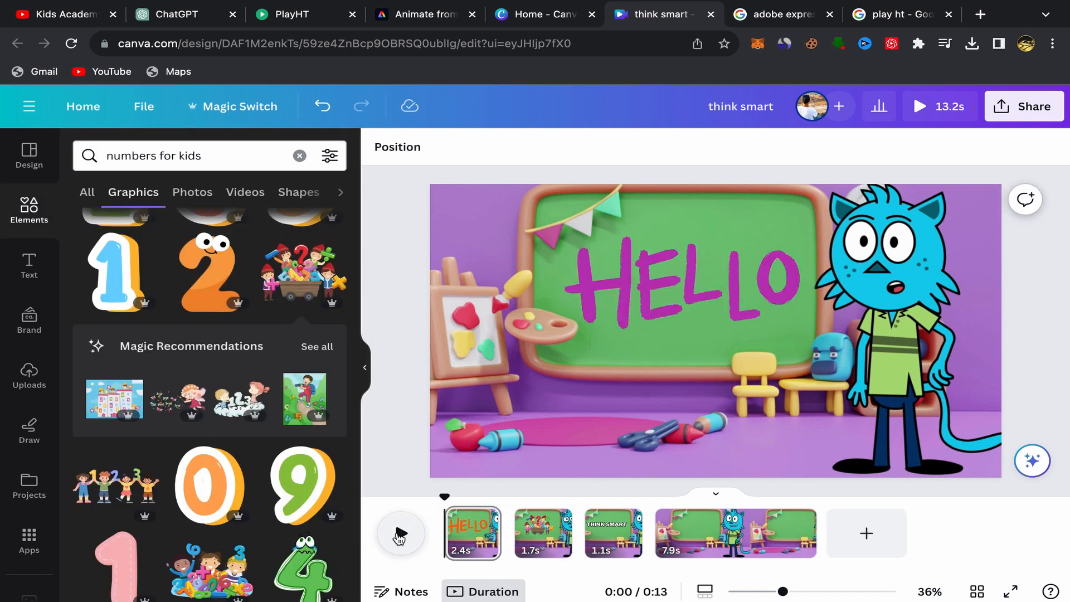
click(399, 534)
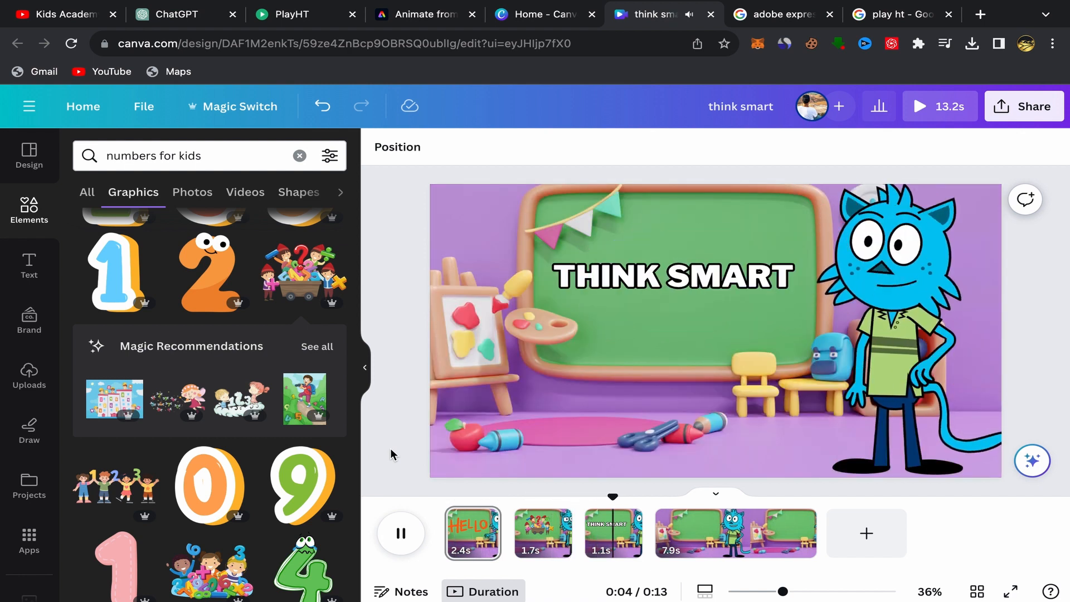
click(401, 534)
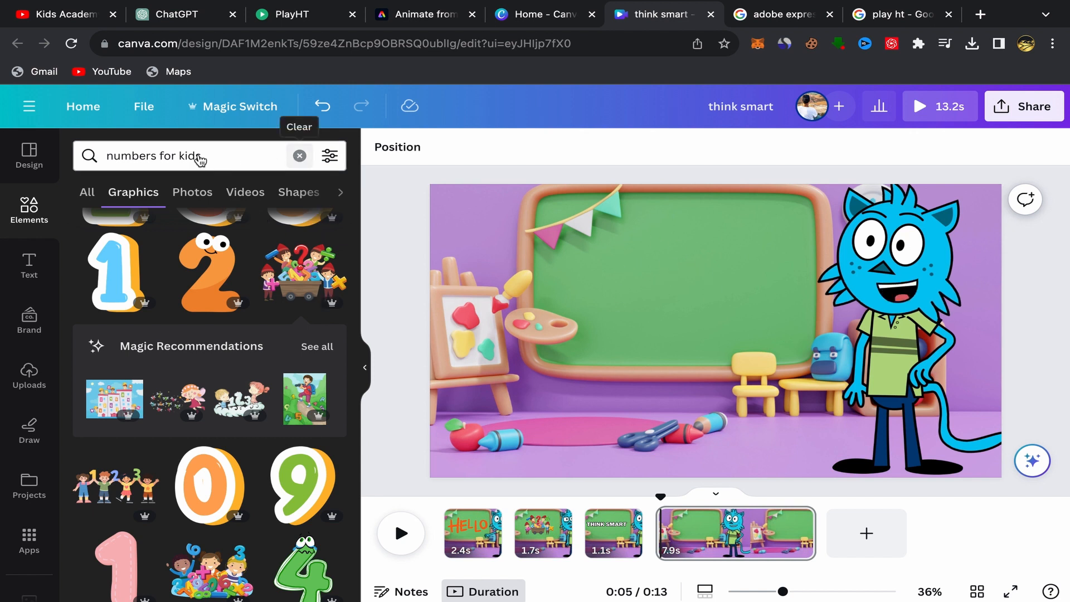
- Search the elements for "number 1" and limit the results to graphics
click(162, 154)
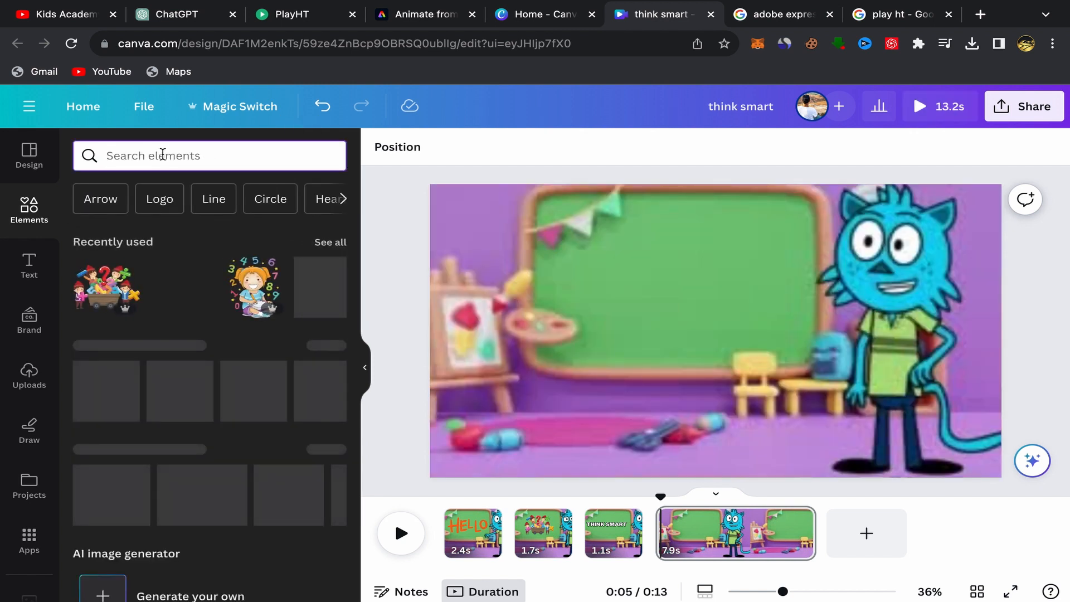
text(number)
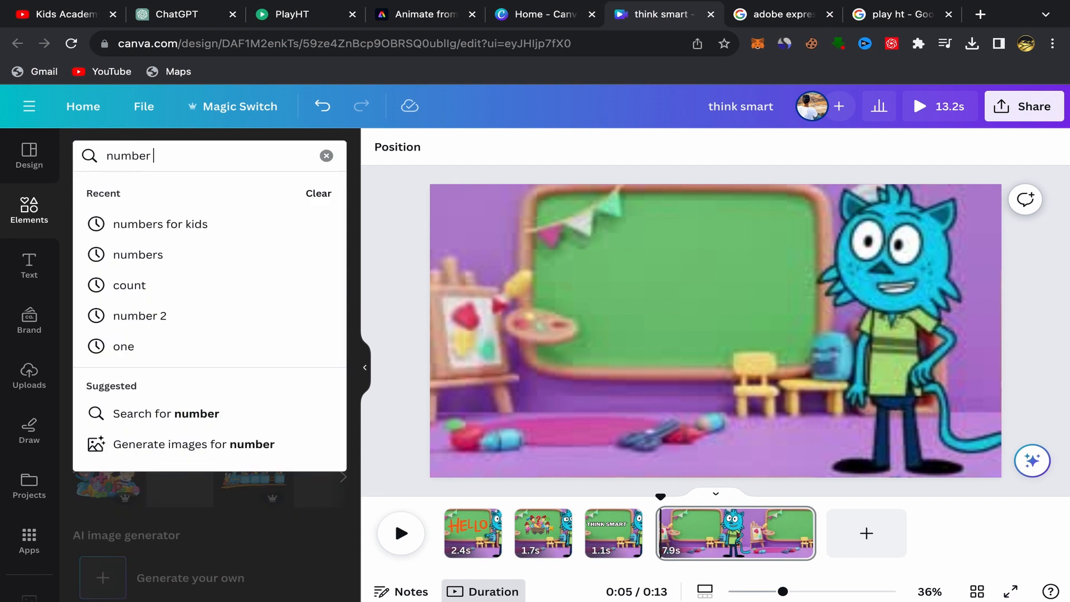
text( 1)
key(Return)
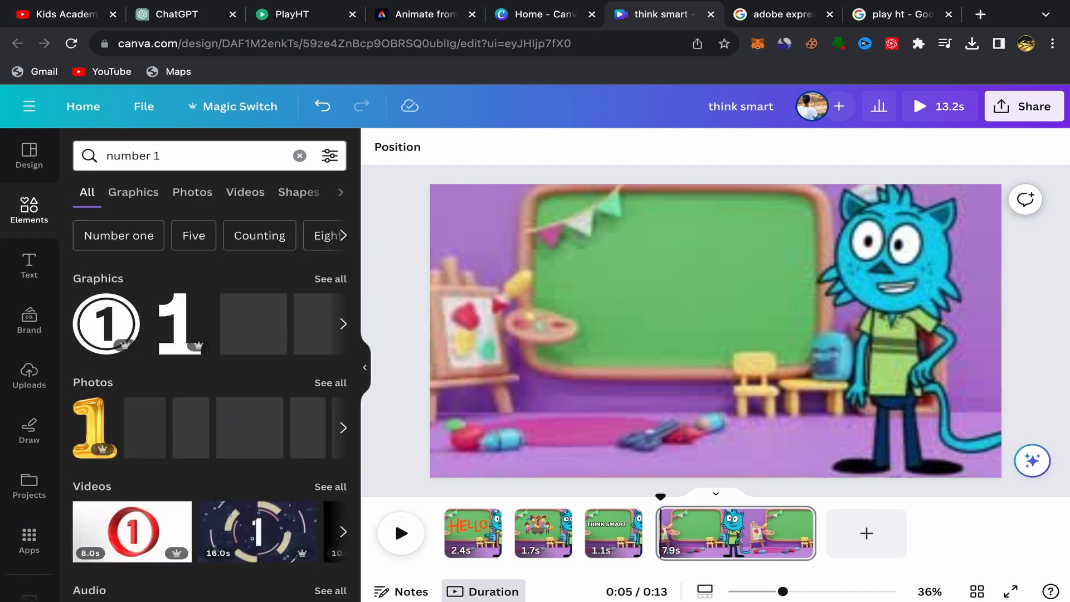
click(142, 192)
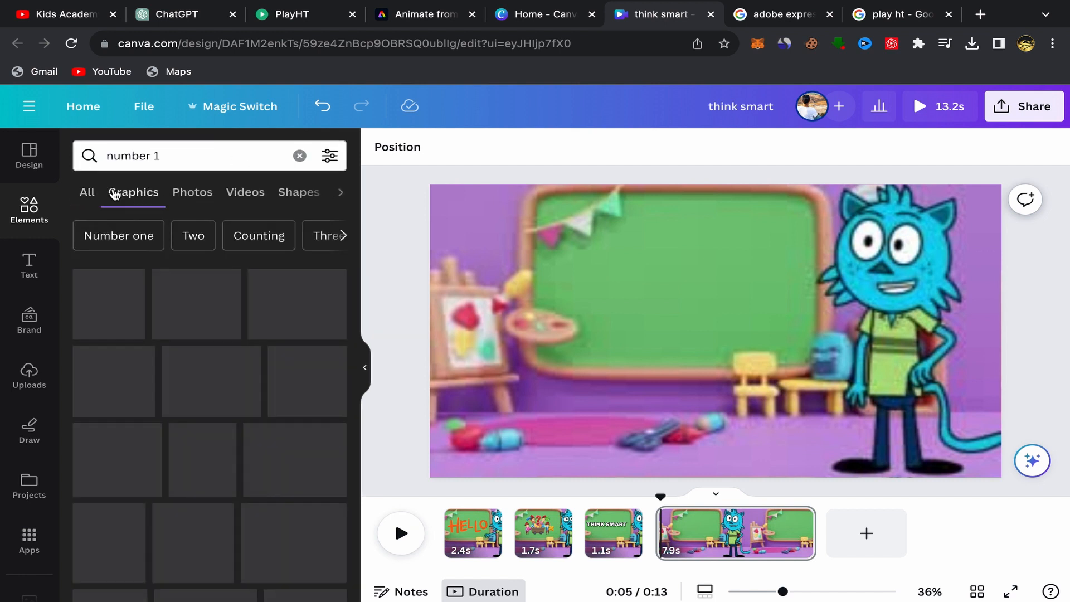
- Add the purple number 1 on torn yellow paper to the fourth scene and shrink it to about one fifth of the scene's width on the chalkboard
scroll(213, 462, down, 3)
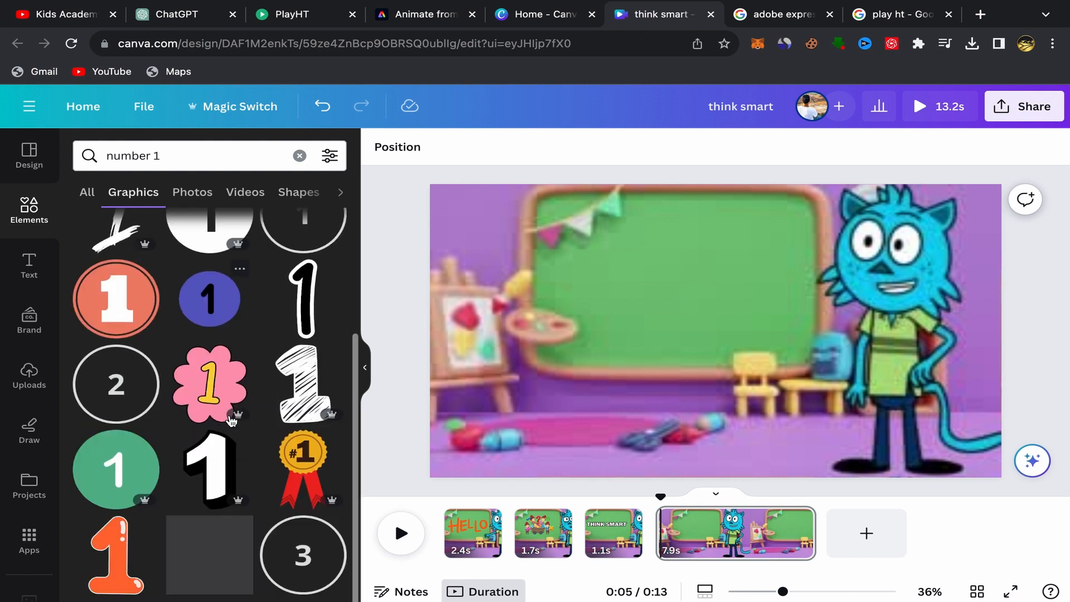
scroll(213, 461, down, 4)
scroll(245, 412, down, 5)
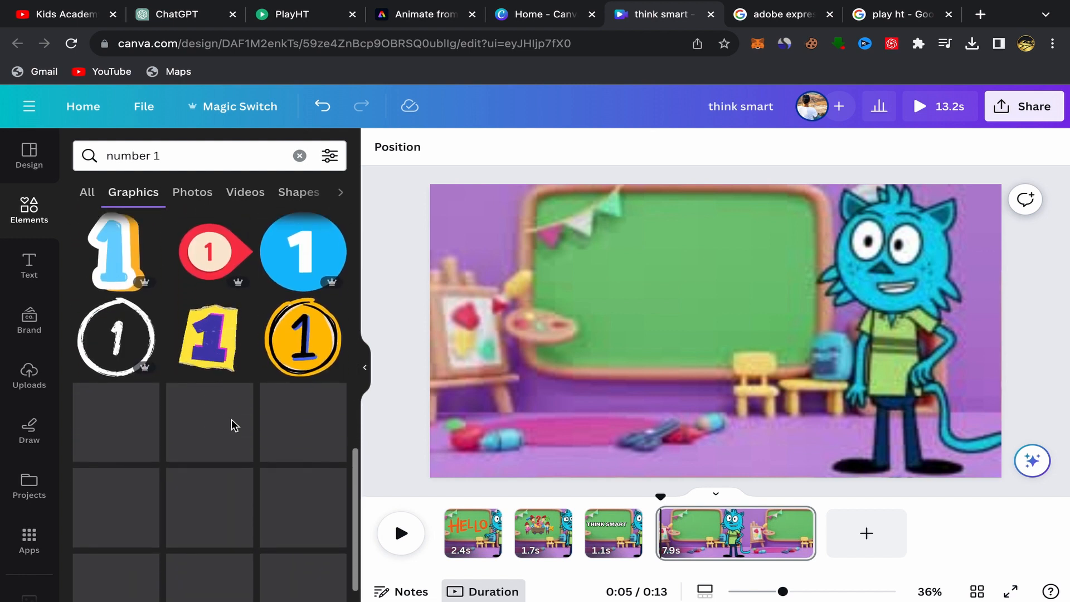
scroll(175, 403, down, 2)
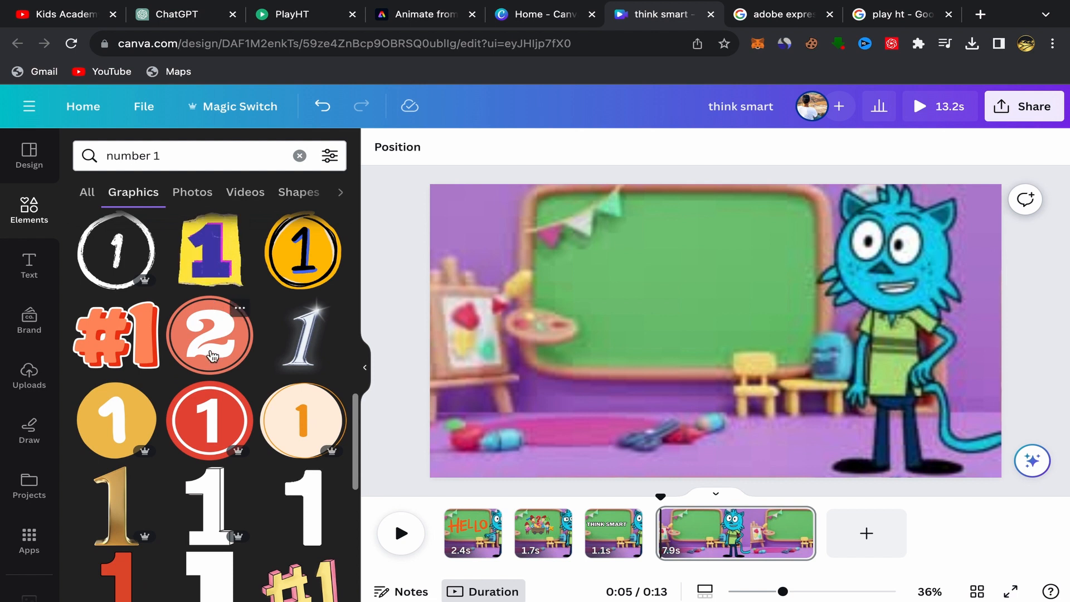
scroll(212, 356, up, 1)
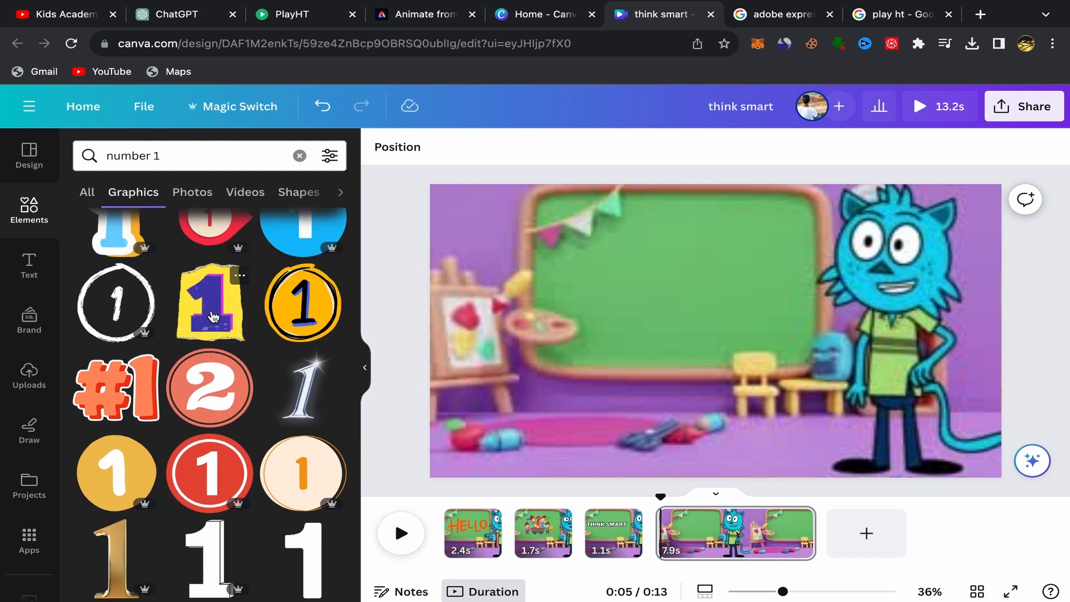
click(214, 316)
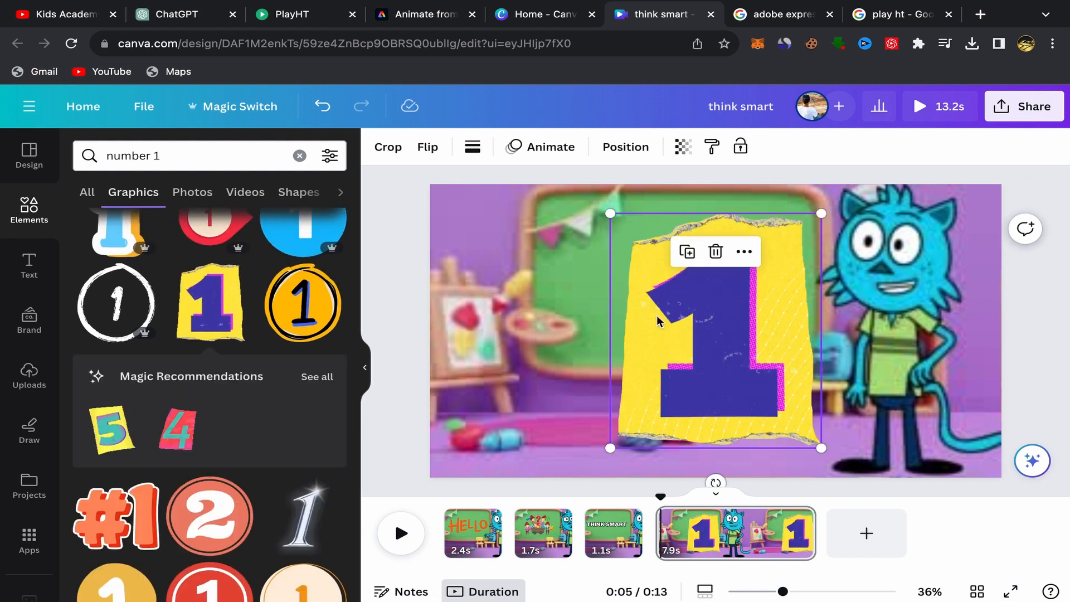
drag(821, 447, 731, 349)
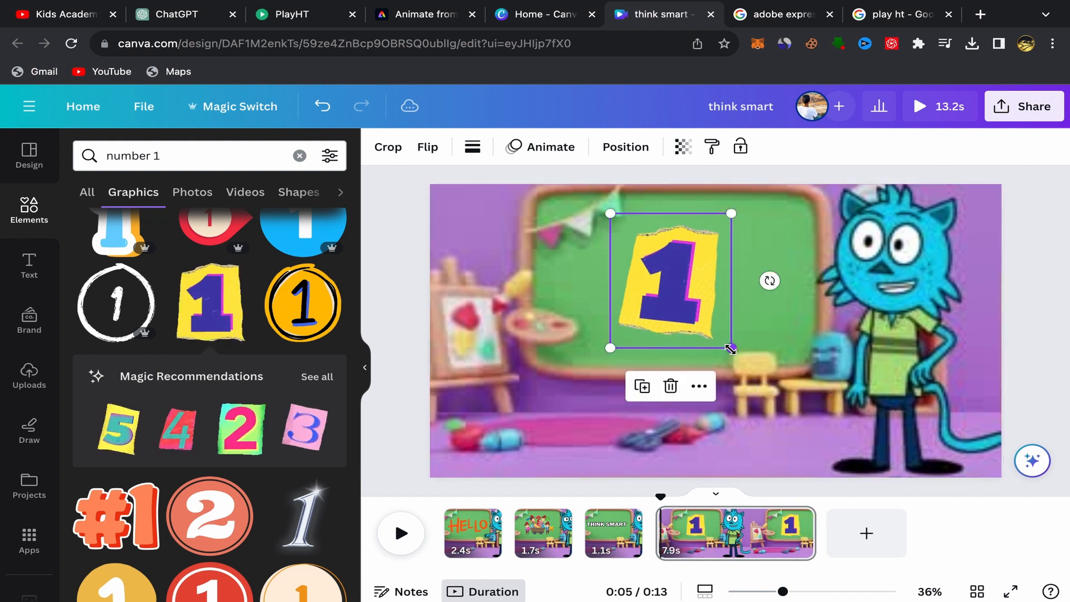
click(394, 279)
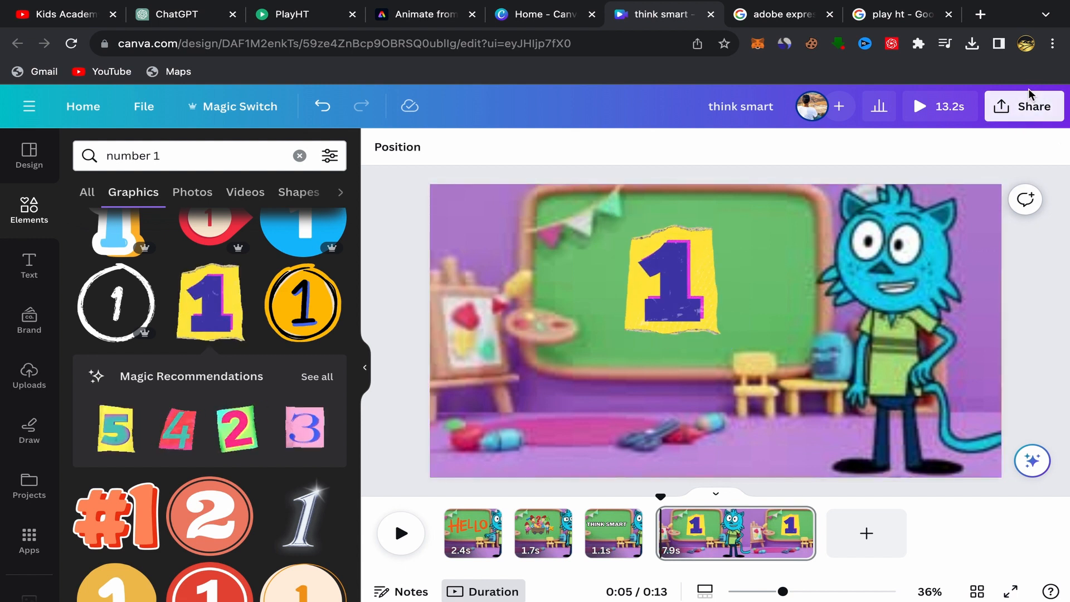
- View the design's sharing and download options and close them without exporting
click(1023, 110)
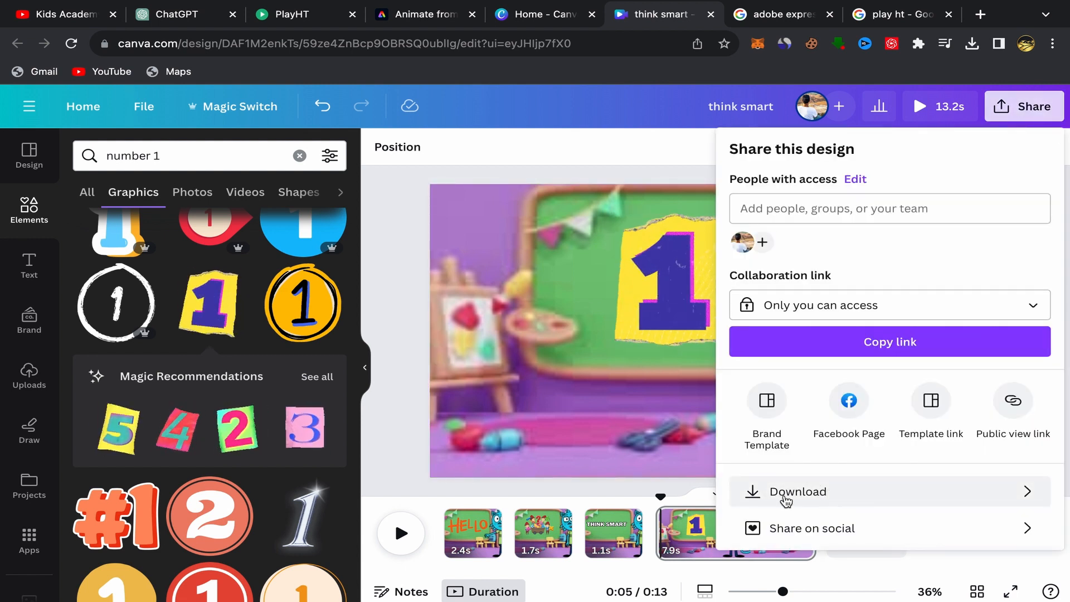
click(388, 403)
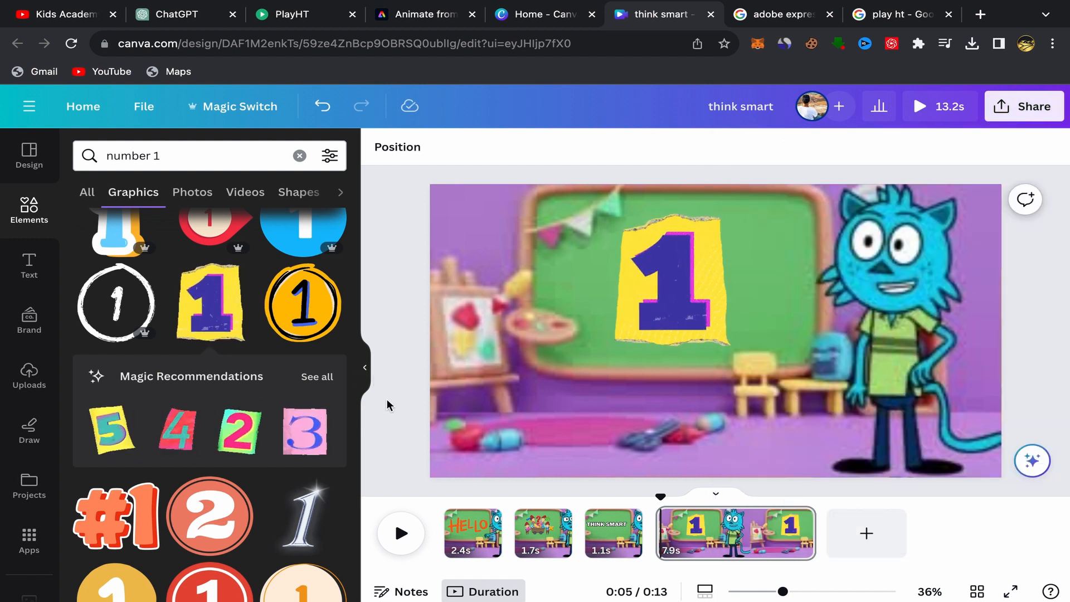